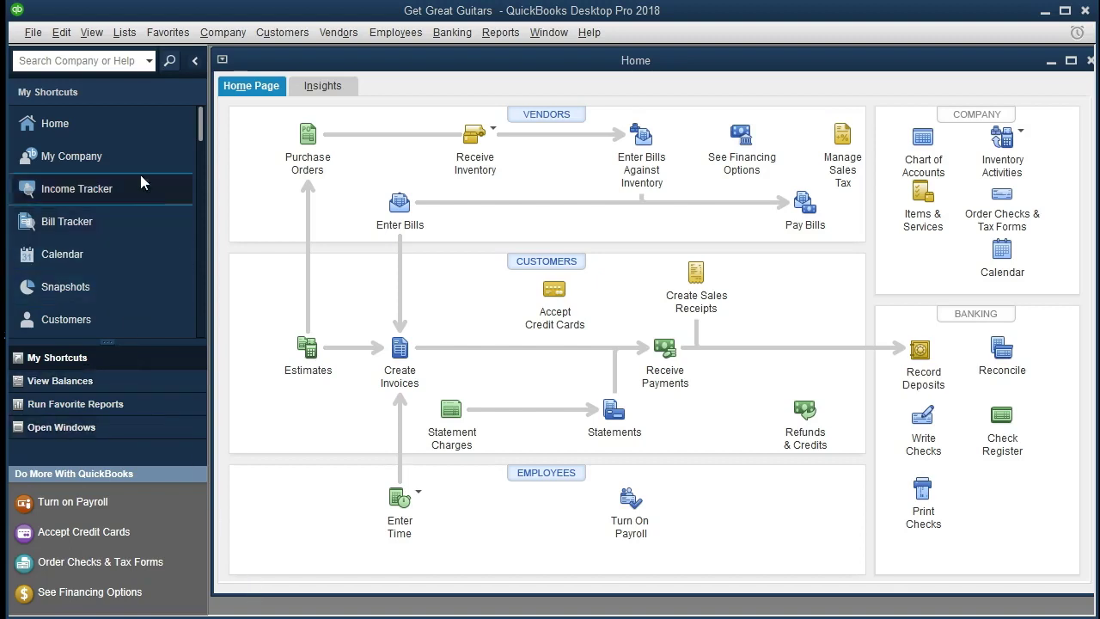
left_click(32, 34)
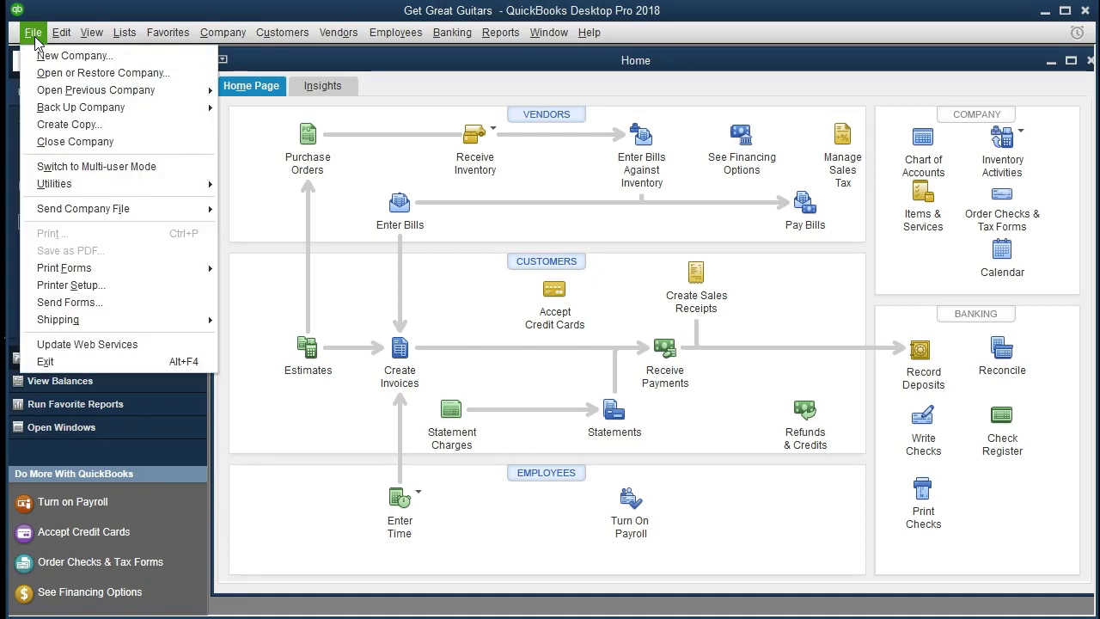
mouse_move(47, 99)
left_click(435, 69)
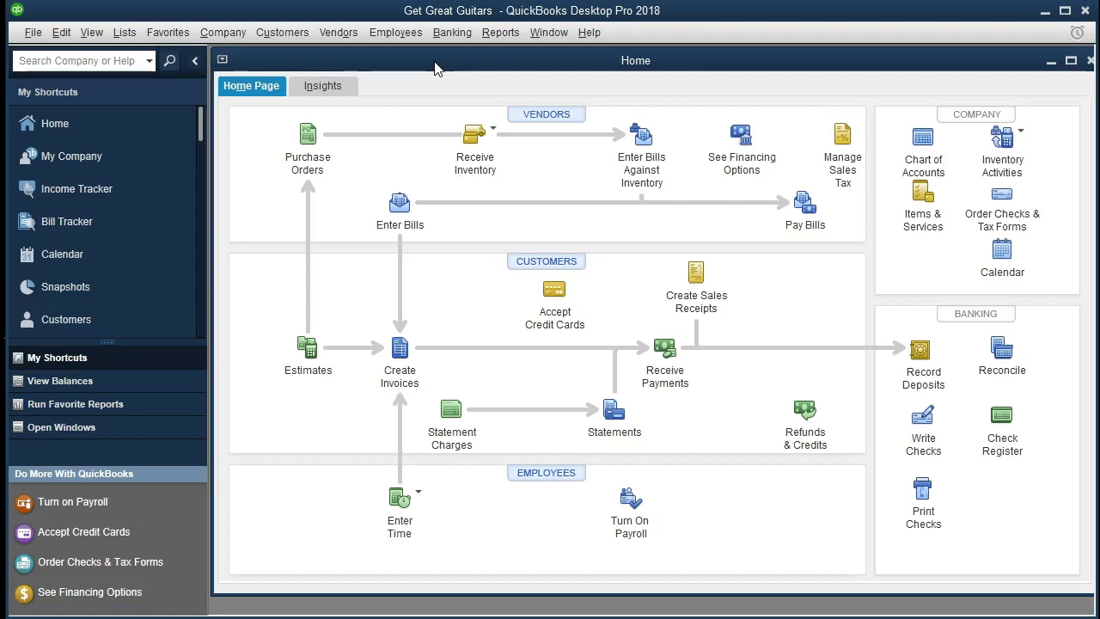
left_click(90, 34)
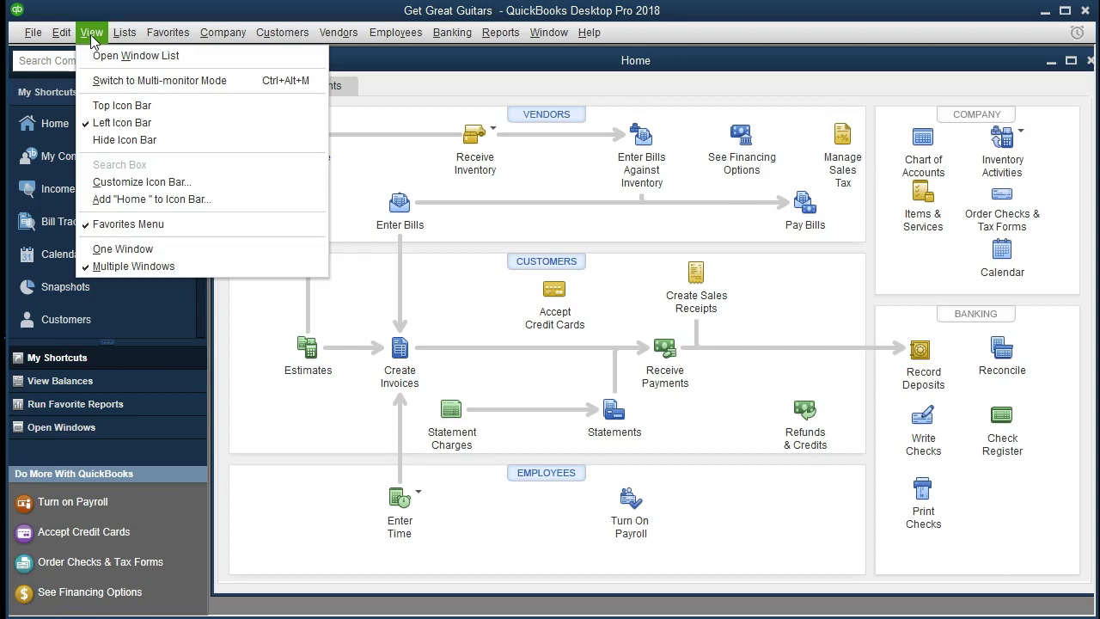
mouse_move(125, 33)
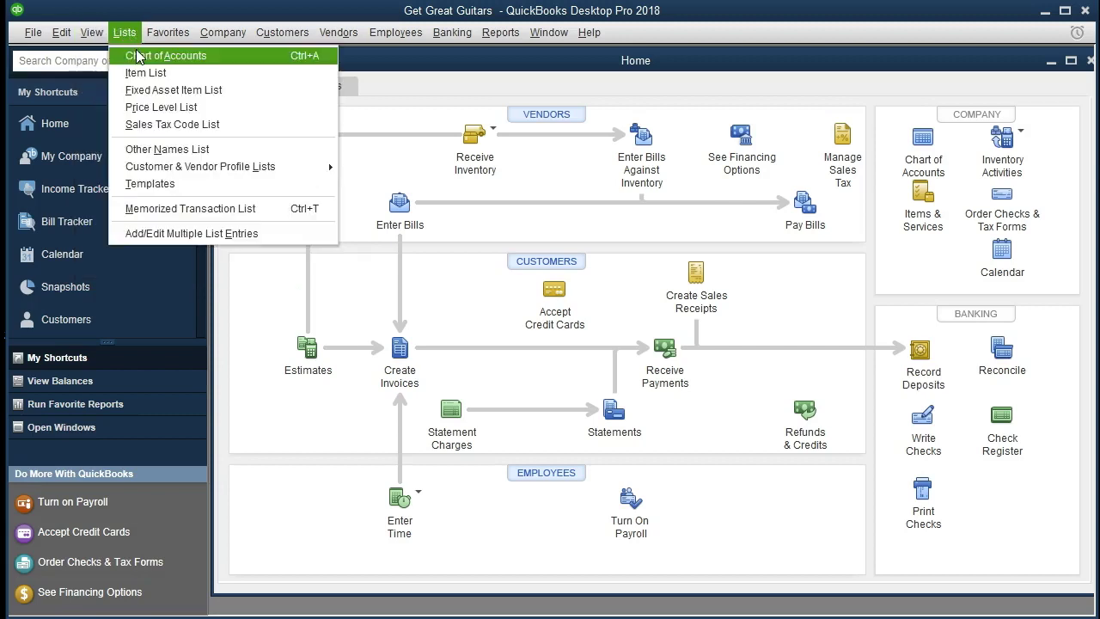
left_click(247, 318)
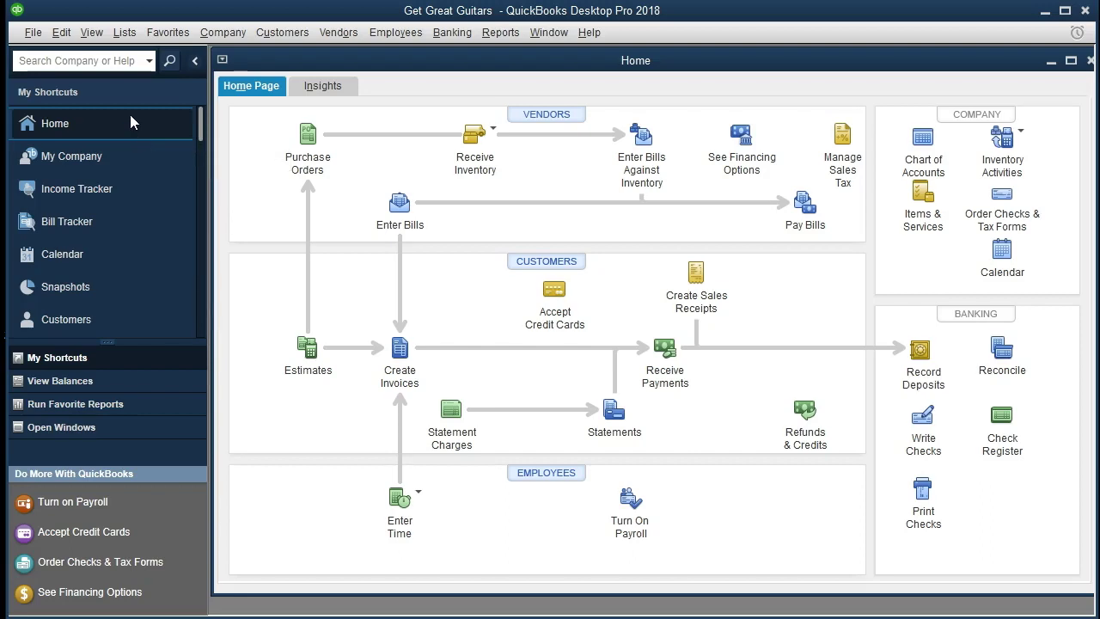
Step: Show the list of open windows and maximize the Home window
left_click(92, 33)
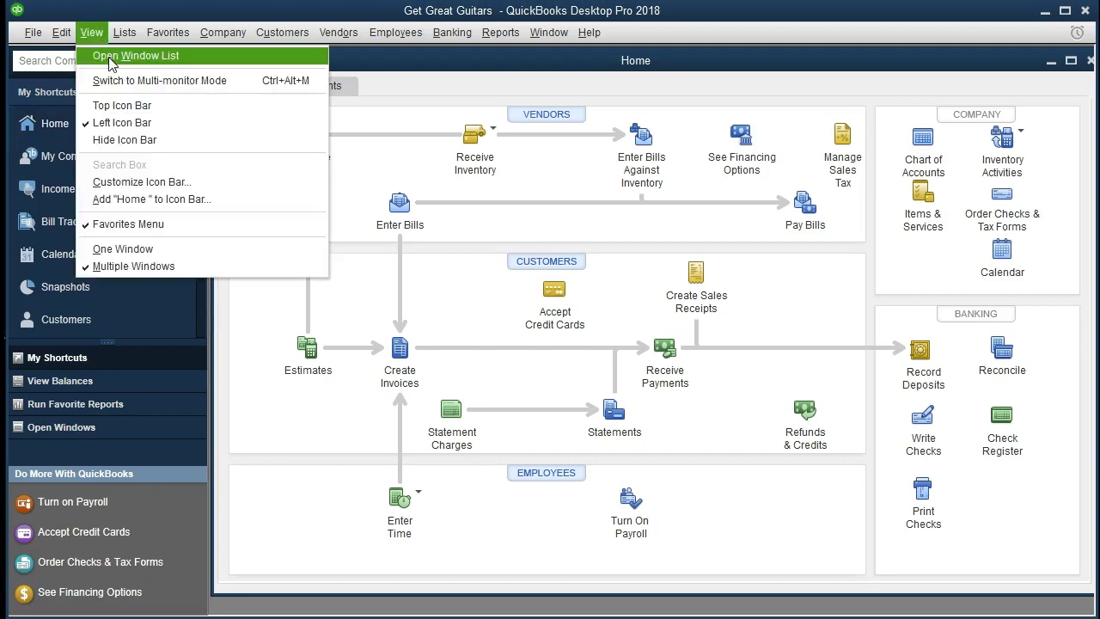
left_click(110, 56)
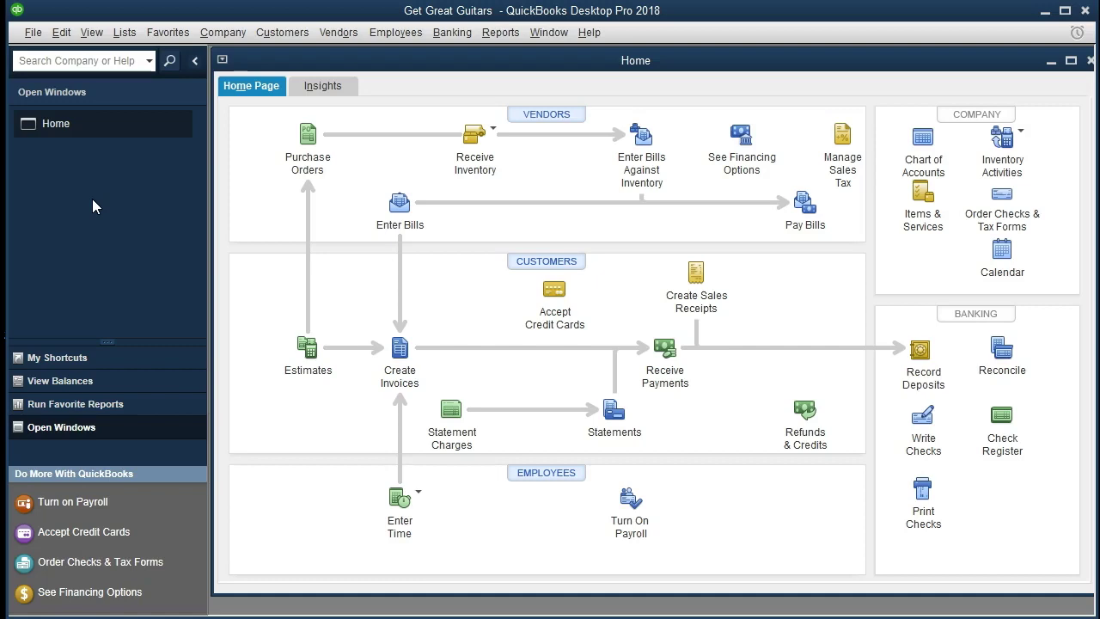
left_click(1071, 61)
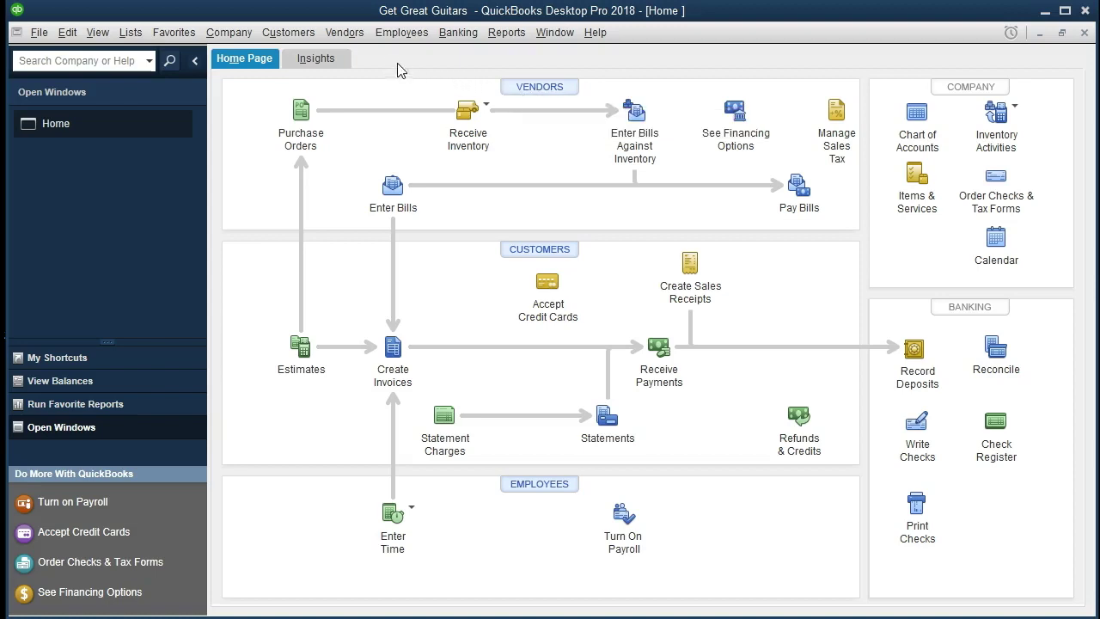
Step: Open the Vendor Center to manage the company's vendors
left_click(351, 32)
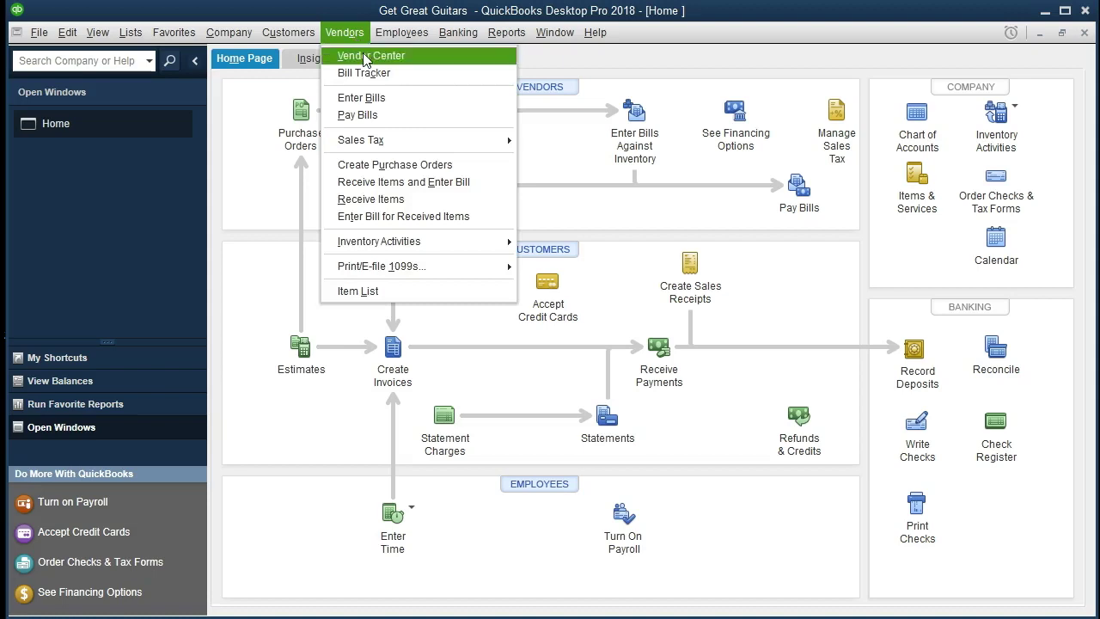
left_click(365, 56)
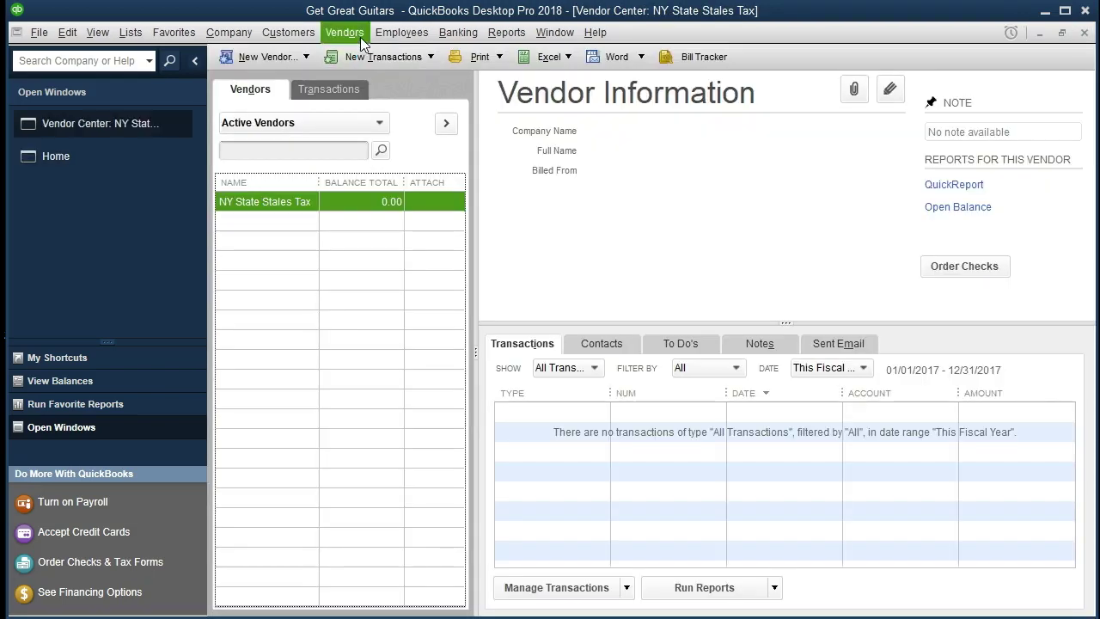
left_click(361, 34)
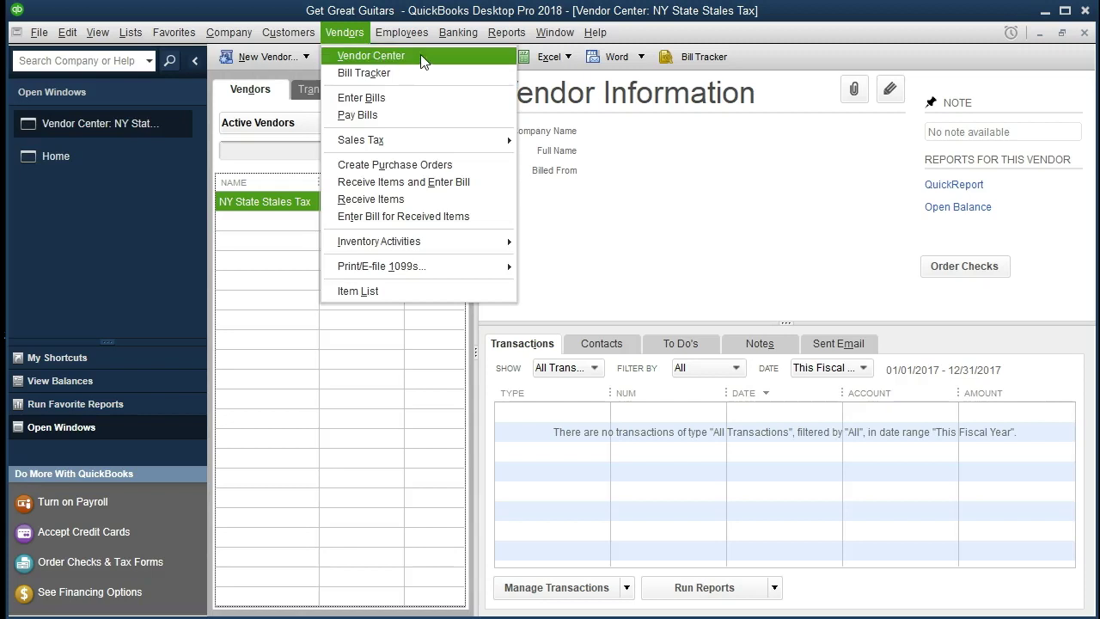
left_click(586, 170)
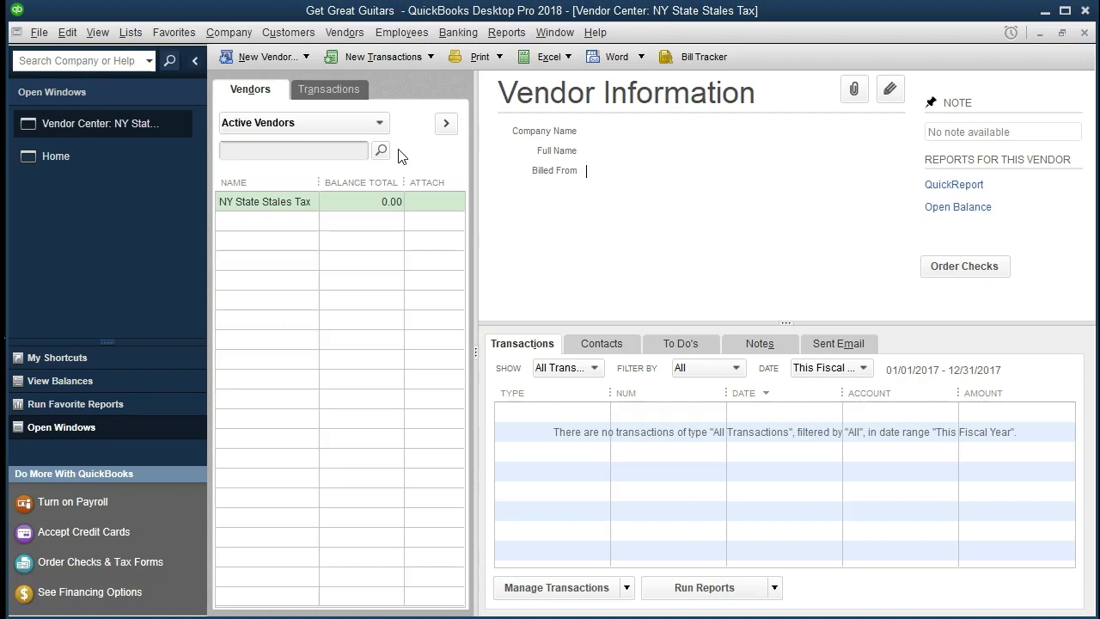
Step: Start a new vendor record and enter Epiphone as the vendor name
left_click(298, 57)
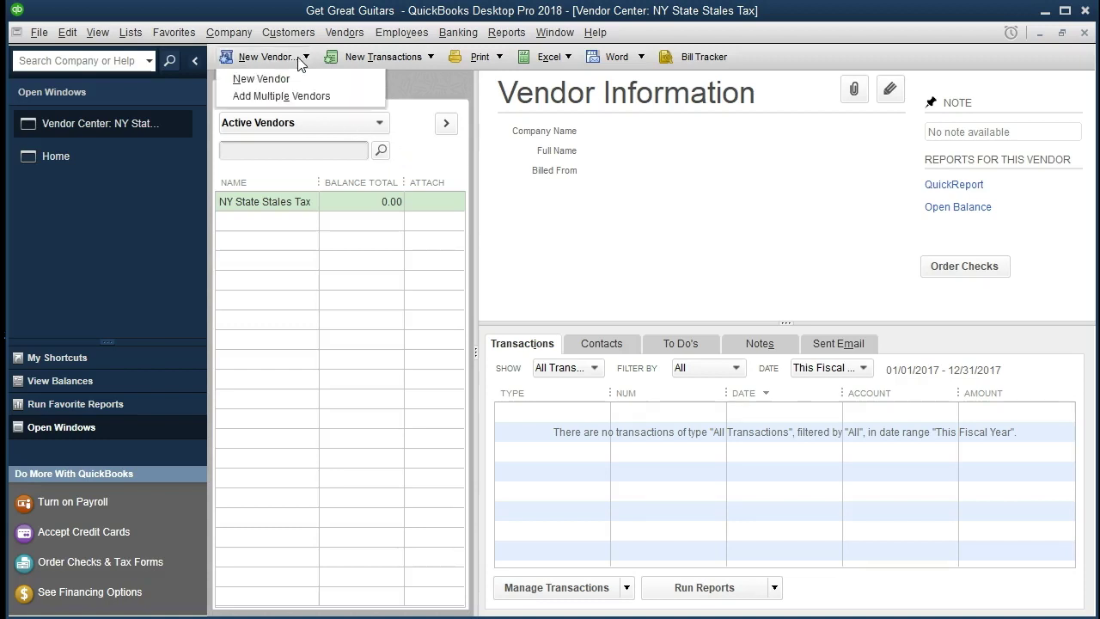
left_click(342, 86)
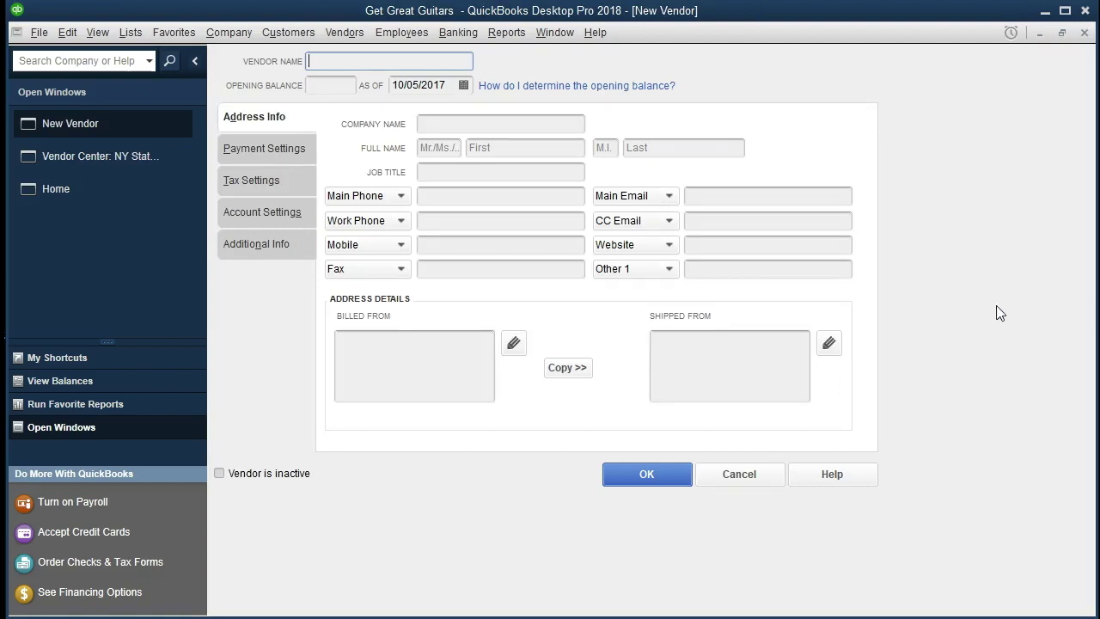
type("Epiphine")
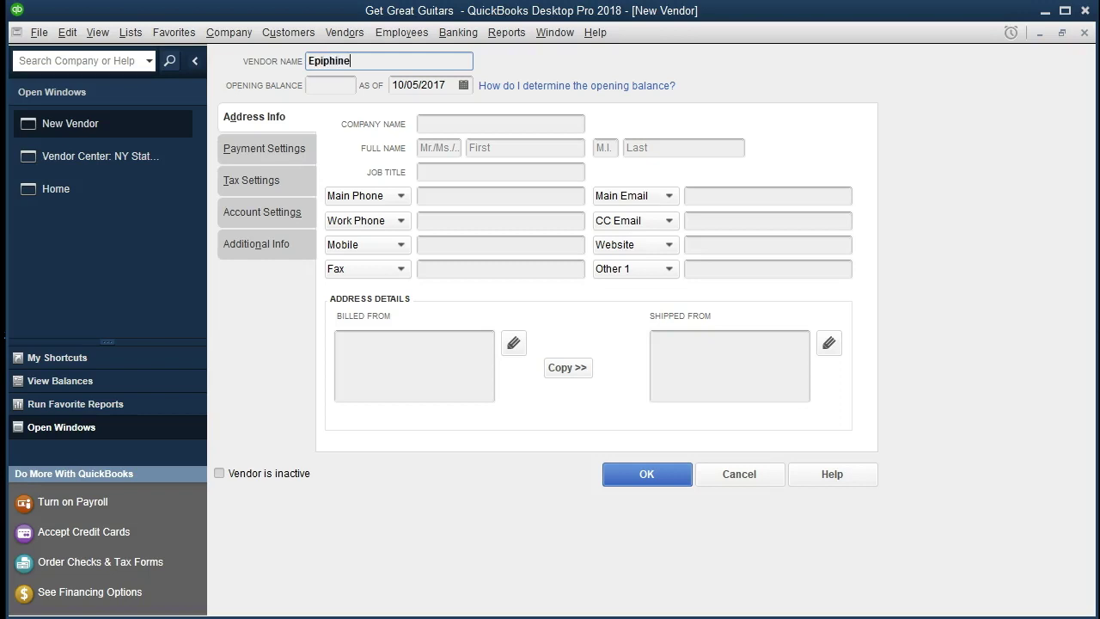
key("BackSpace")
key("BackSpace")
key("BackSpace")
key("BackSpace")
key("BackSpace")
key("BackSpace")
type("iphone")
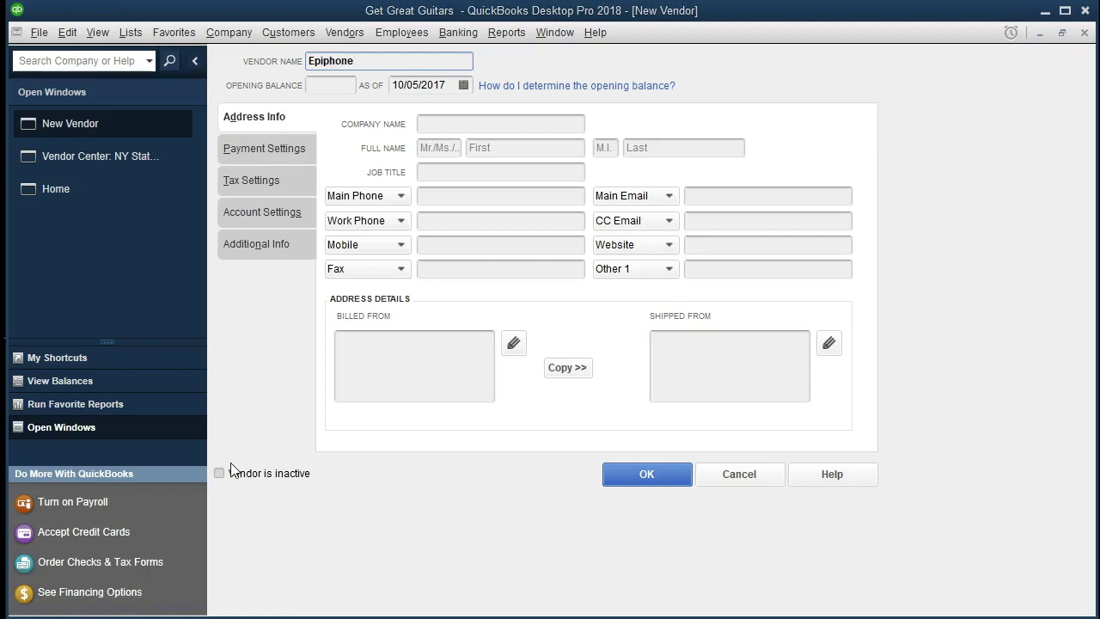
Step: Set the vendor's opening balance to 15,000 as of 12/31/2020
left_click(337, 84)
type("15000")
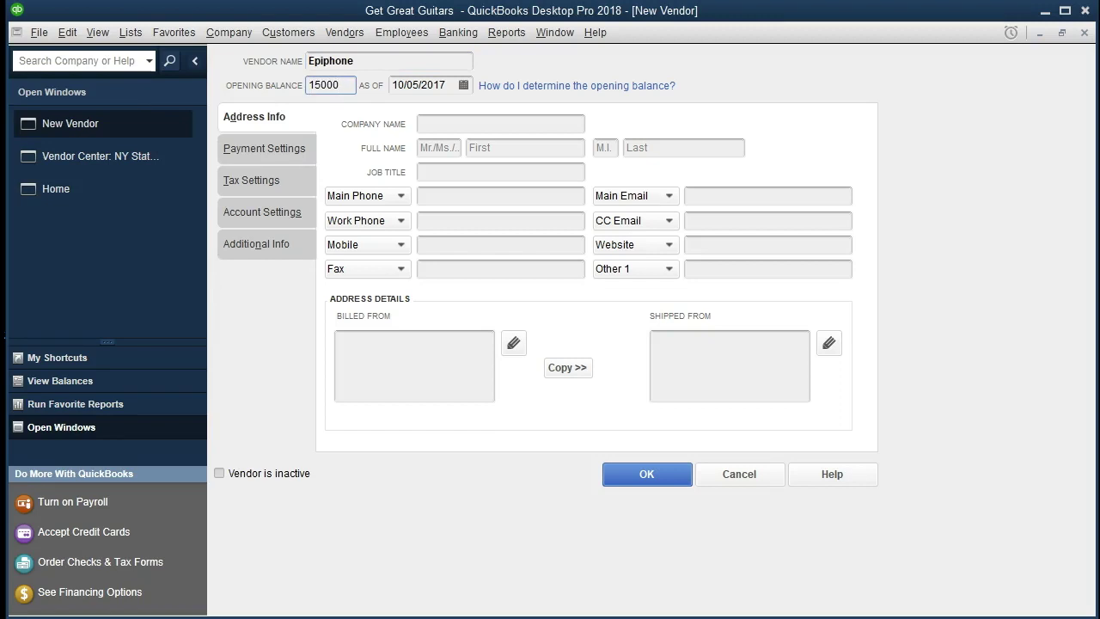
key("Tab")
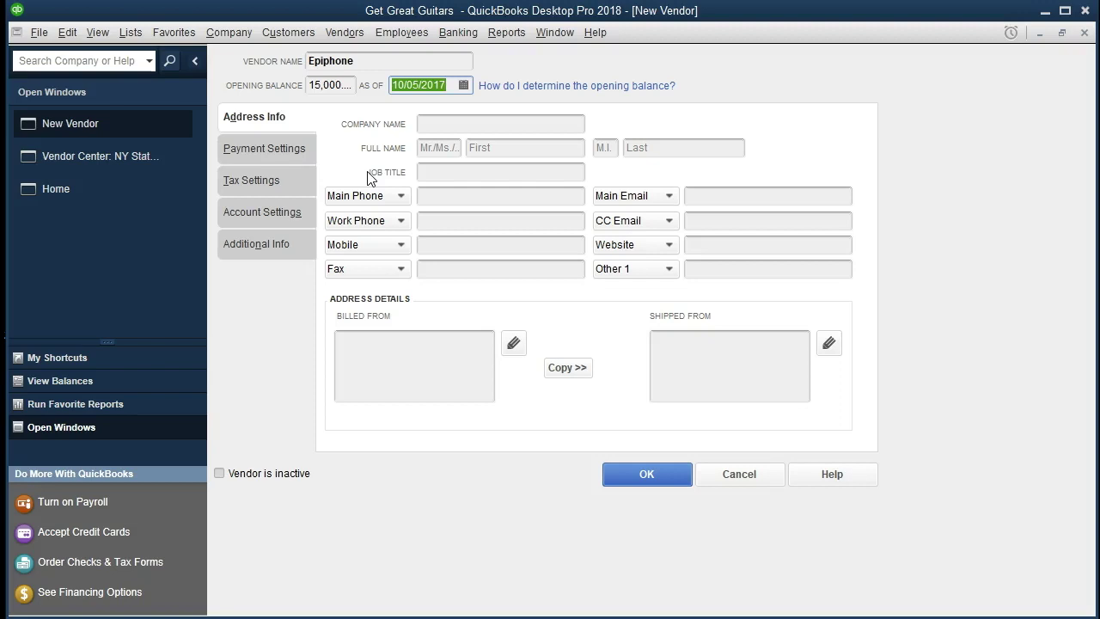
type("12")
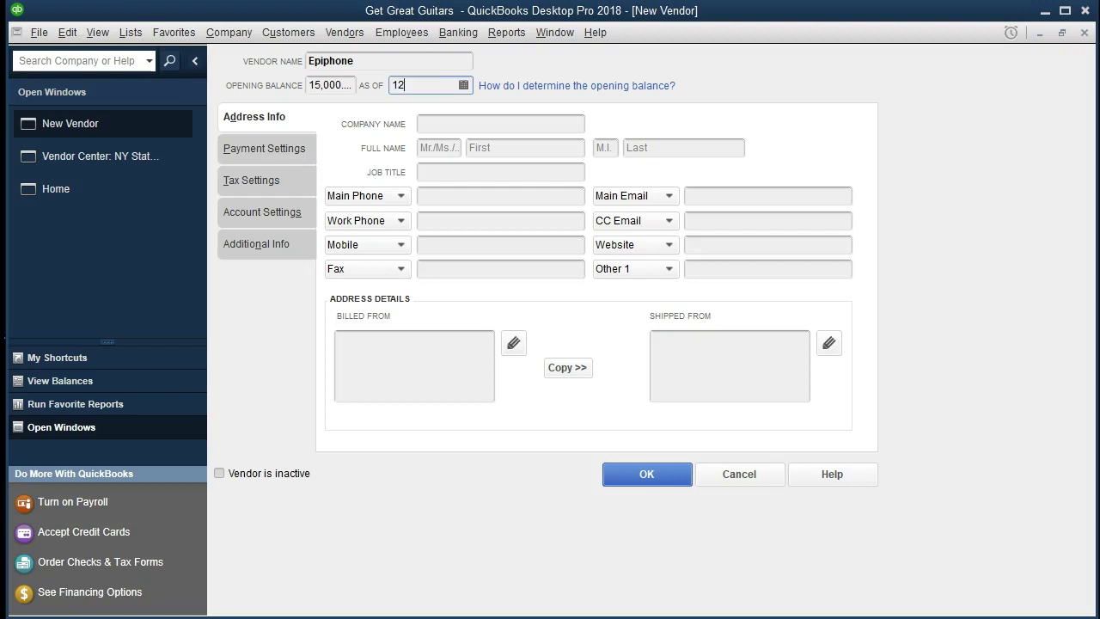
type("/31/20")
key("Tab")
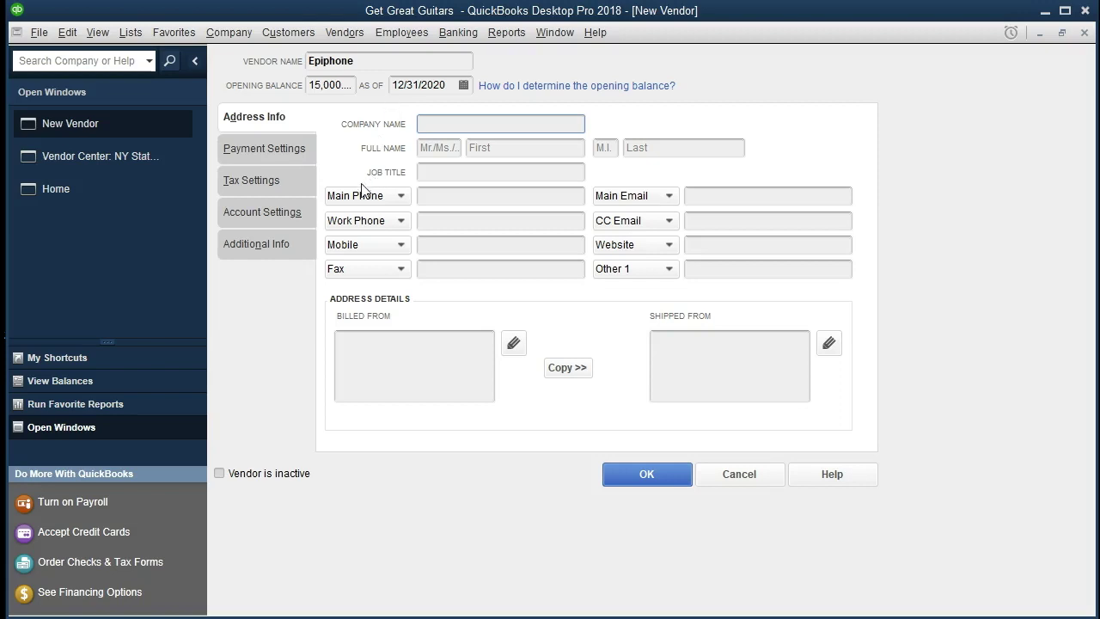
Step: Enter Epiphone as the company name in the vendor's address information
type("Epiphone")
left_click(462, 172)
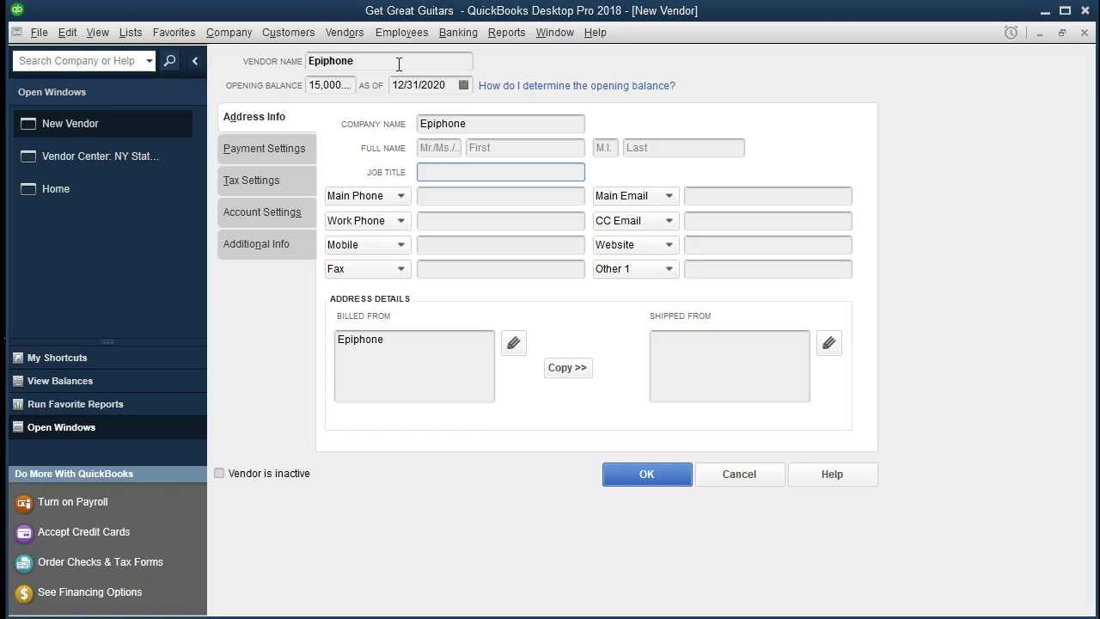
left_click(389, 356)
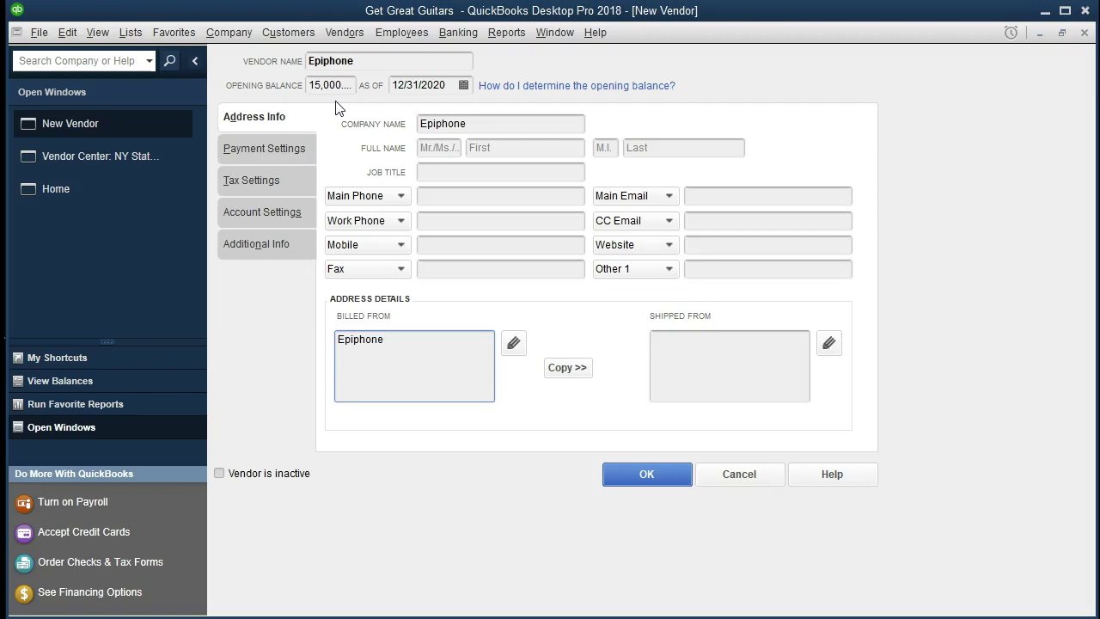
Step: Review the vendor's payment, tax, account and additional settings without filling them in, and save the Epiphone vendor
left_click(268, 155)
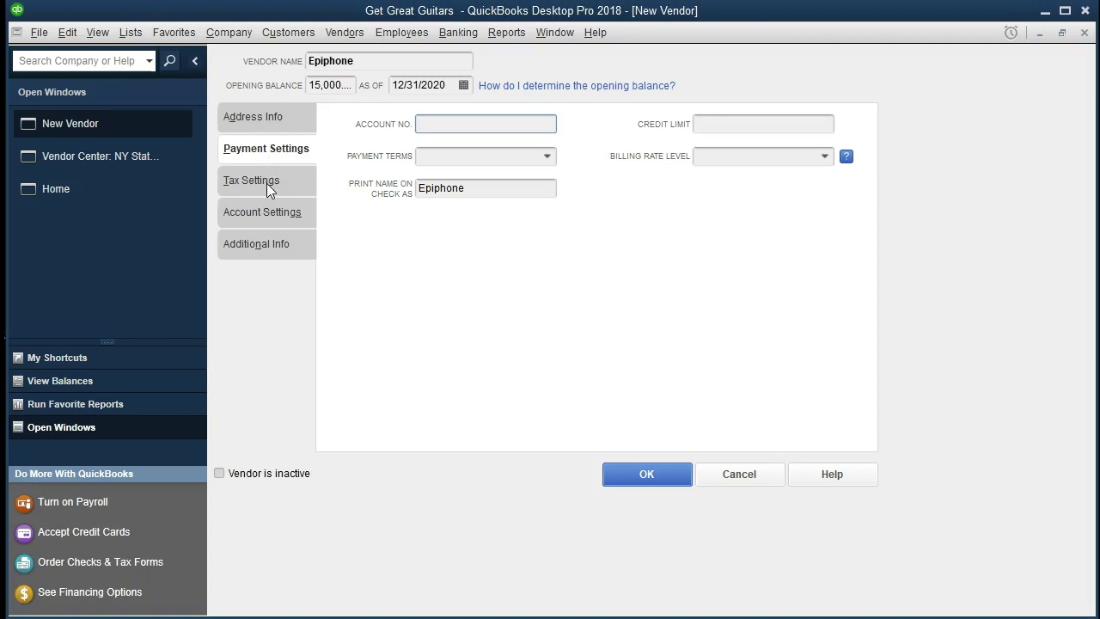
left_click(266, 182)
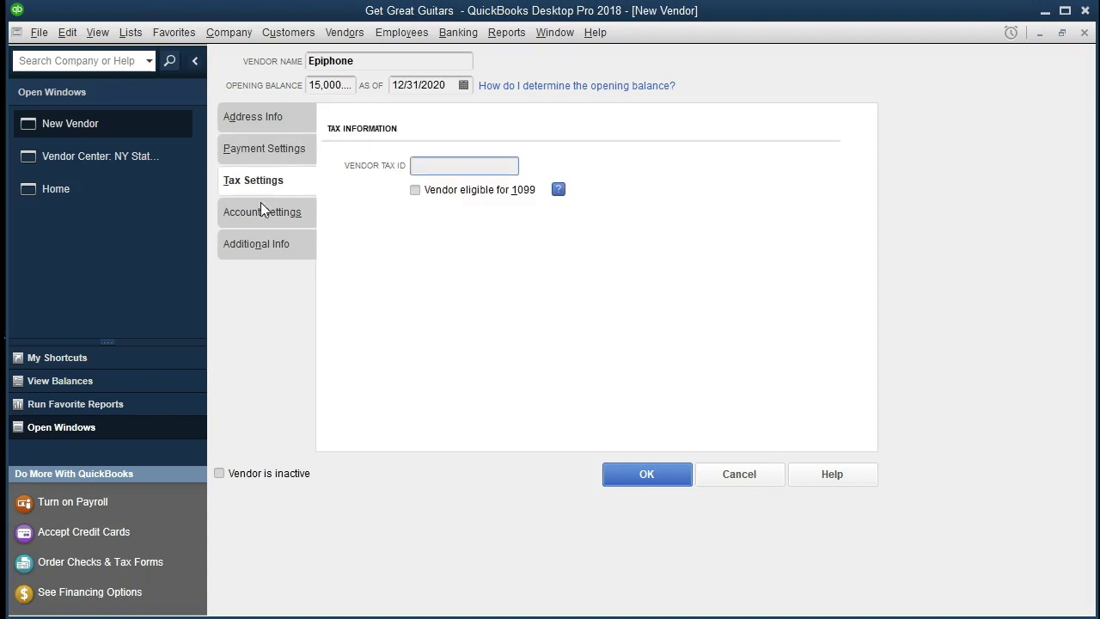
left_click(263, 215)
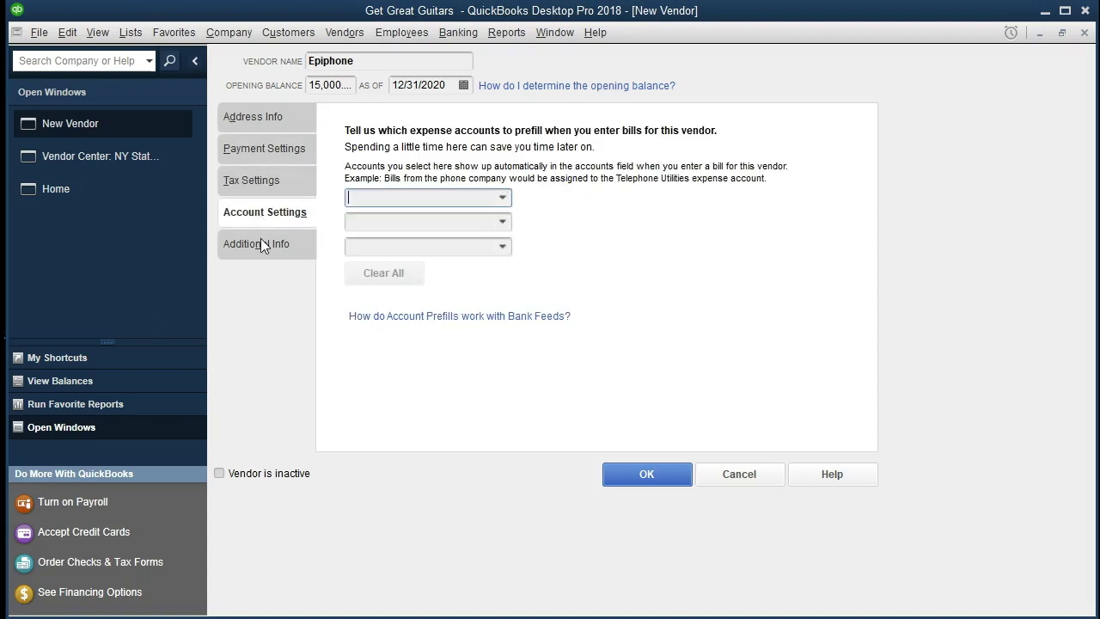
left_click(255, 251)
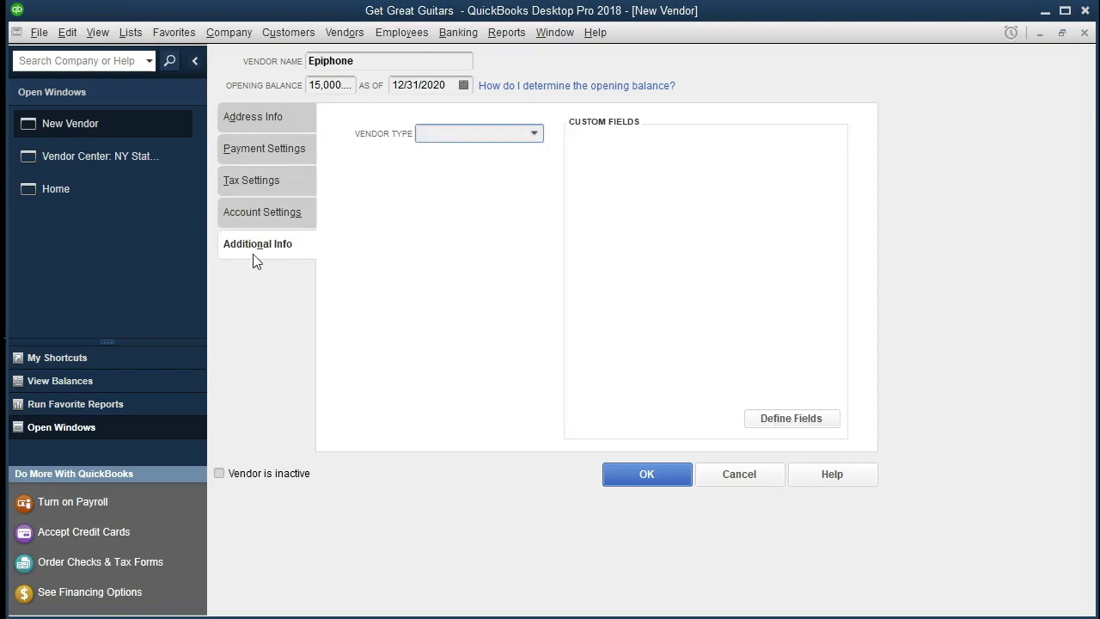
left_click(261, 118)
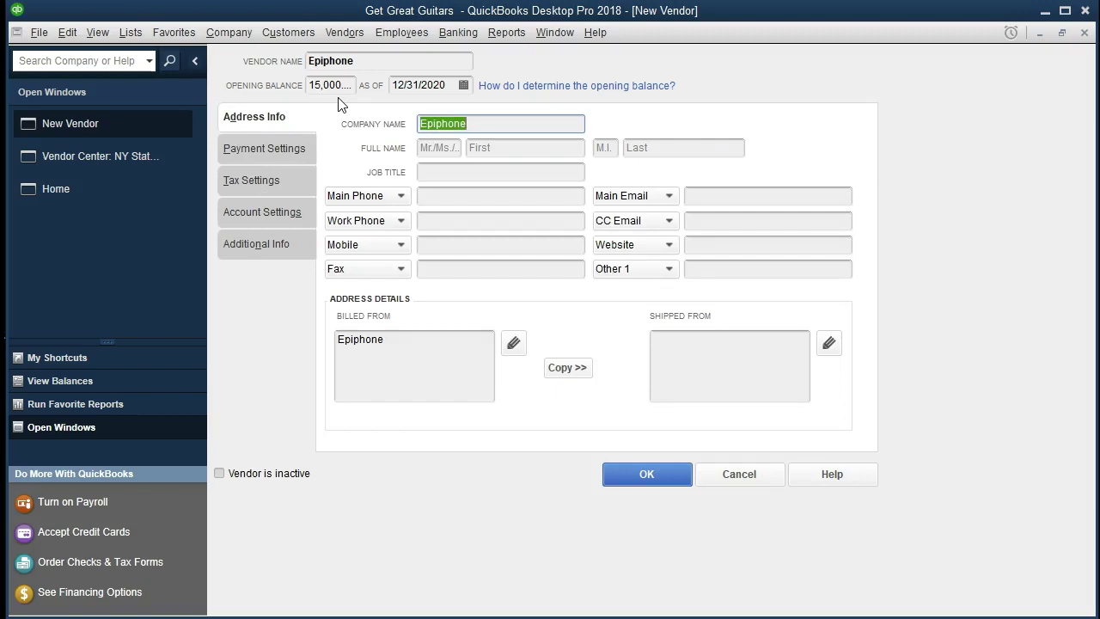
left_click(618, 471)
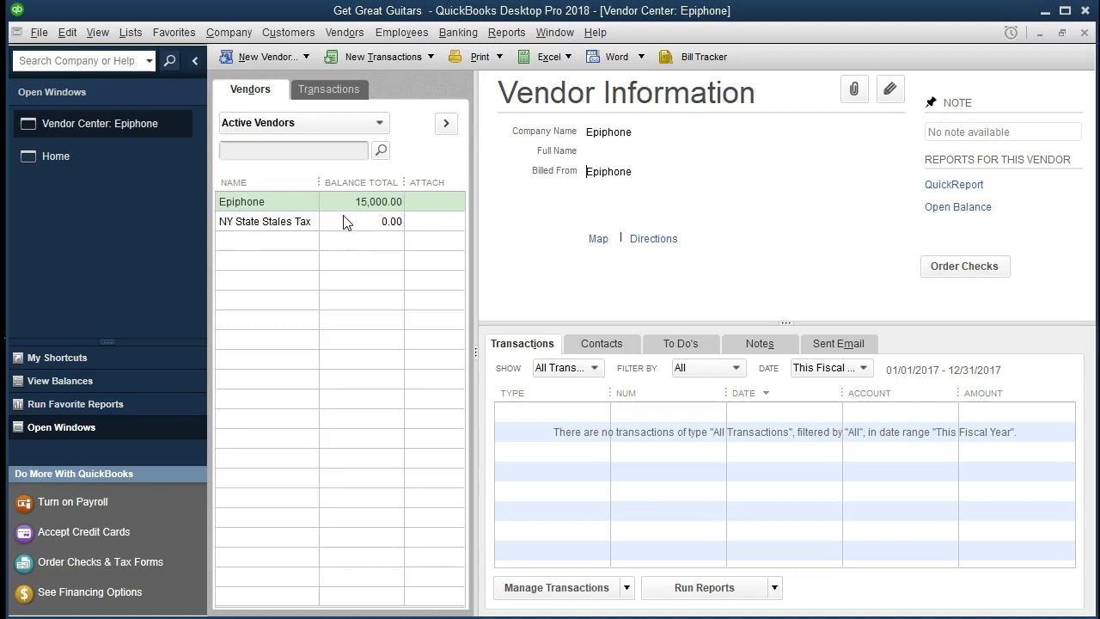
Step: Run the standard Balance Sheet report as of 12/31/2020 and review it down to total liabilities and equity
left_click(497, 33)
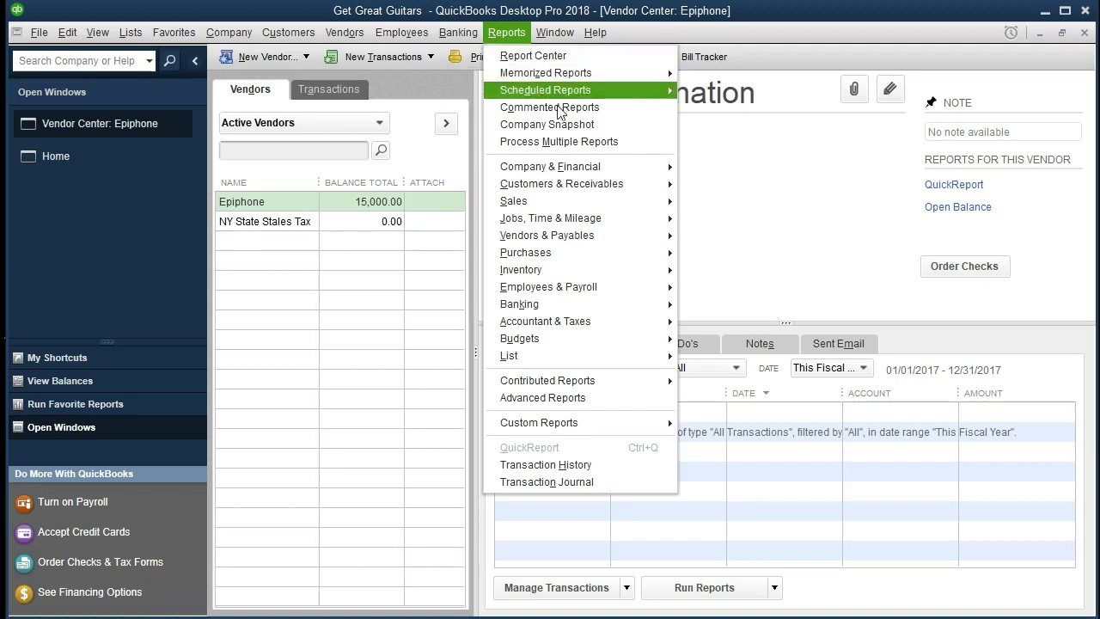
mouse_move(611, 166)
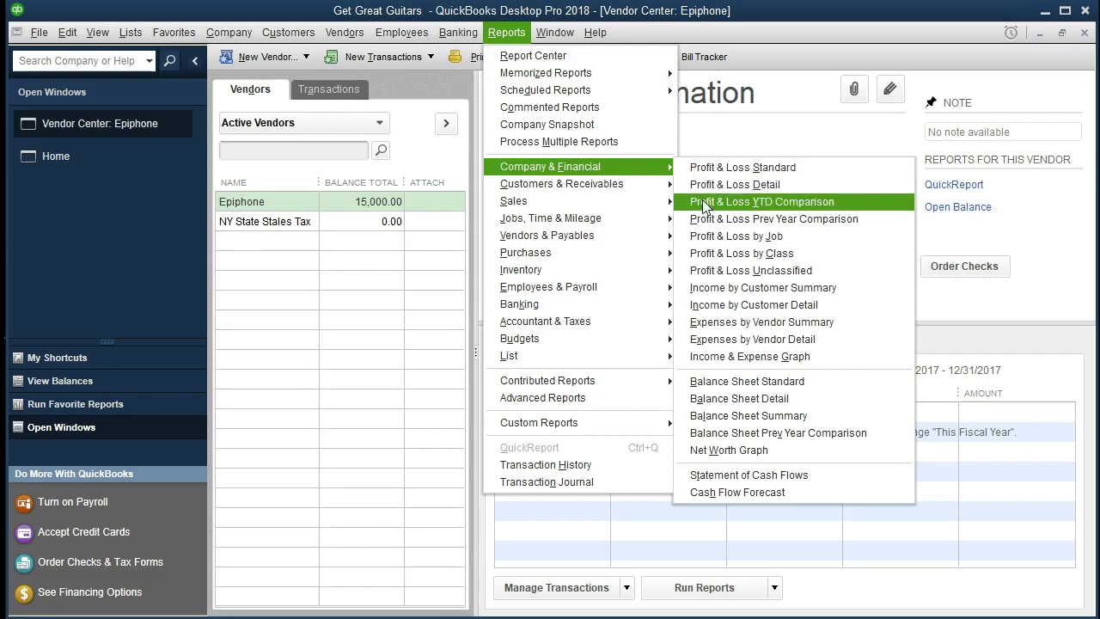
left_click(840, 392)
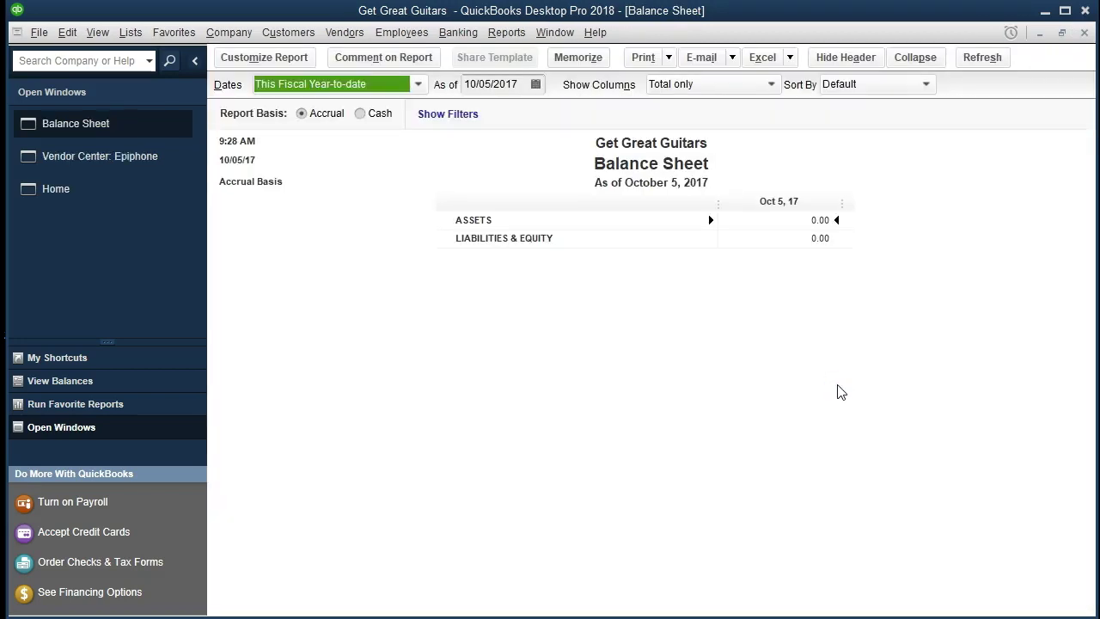
key("Tab")
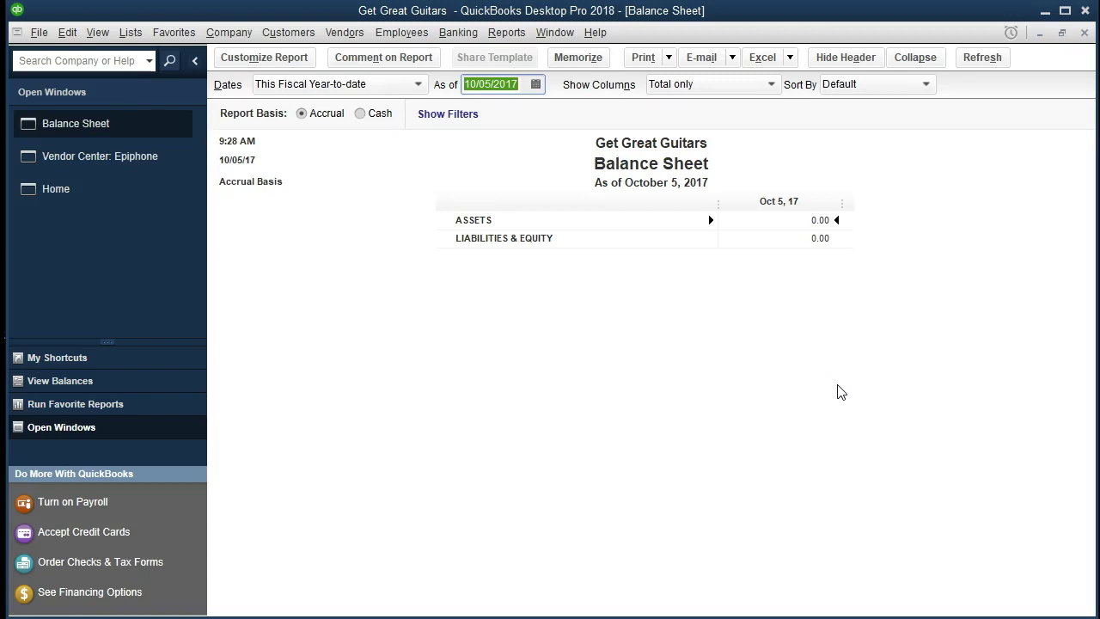
type("12/31")
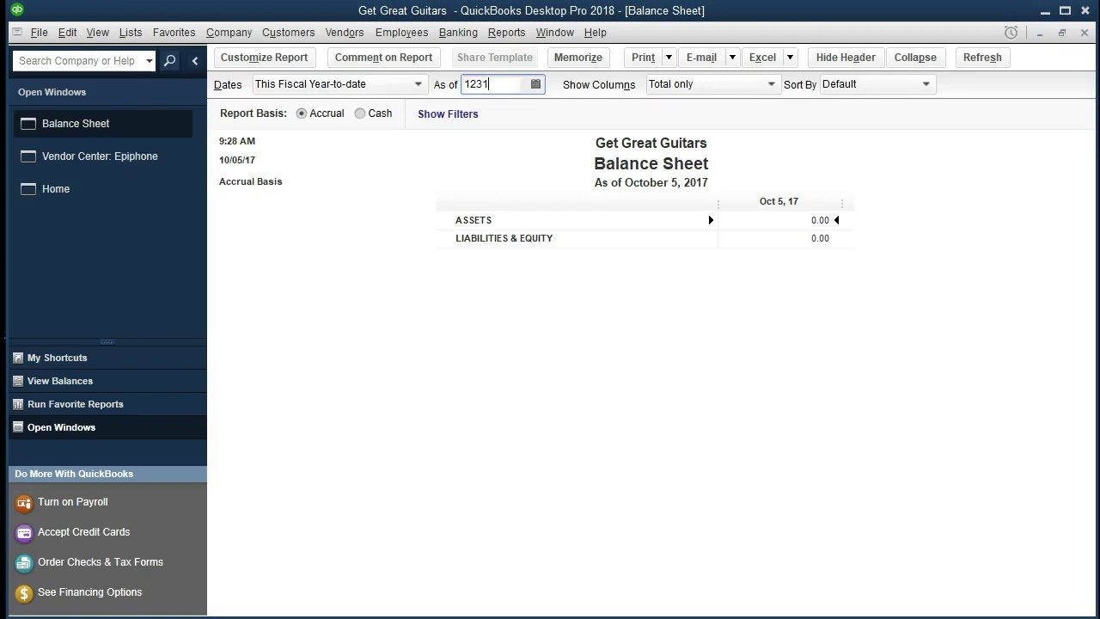
type("/2020")
key("Tab")
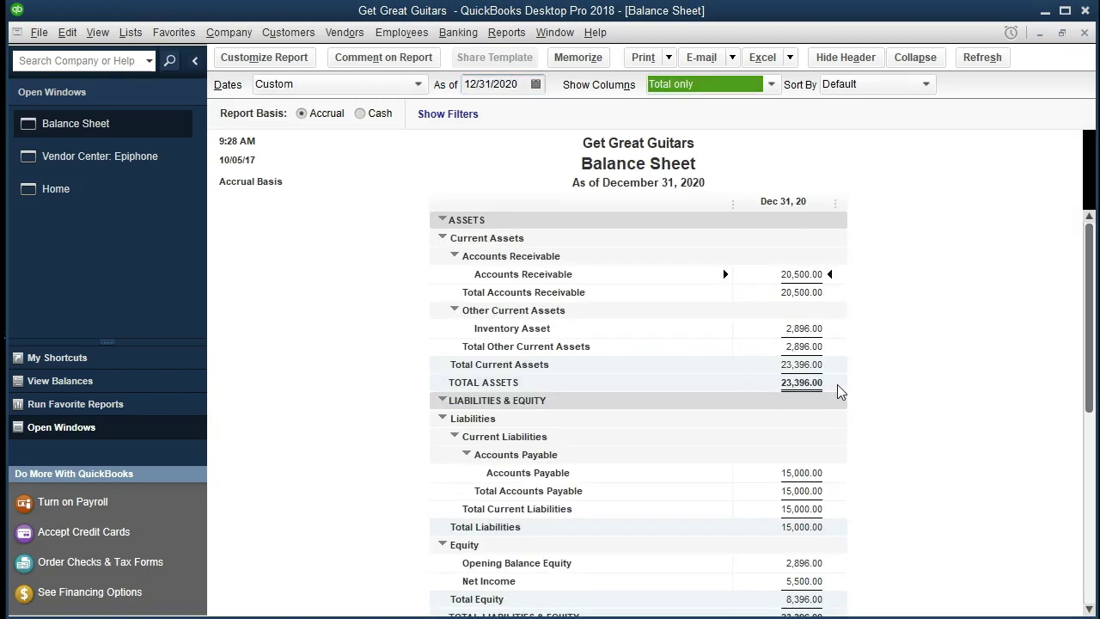
scroll(839, 392, "down", 1)
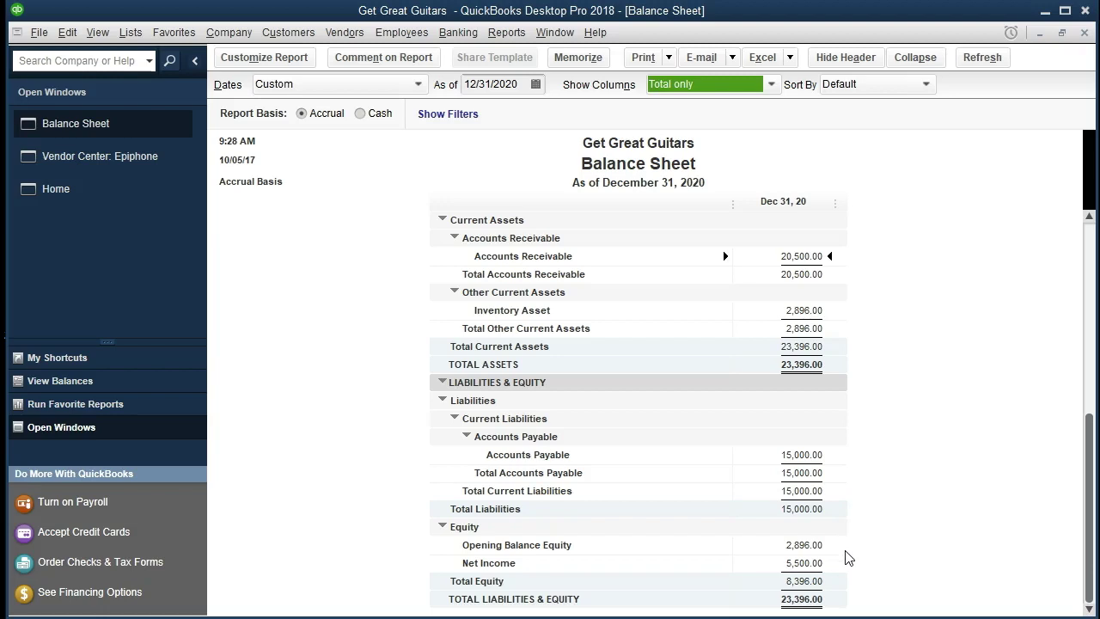
Step: Drill down from the balance sheet's Accounts Payable amount to the Epiphone opening balance bill, review its expense line, and return to the balance sheet
double_click(812, 456)
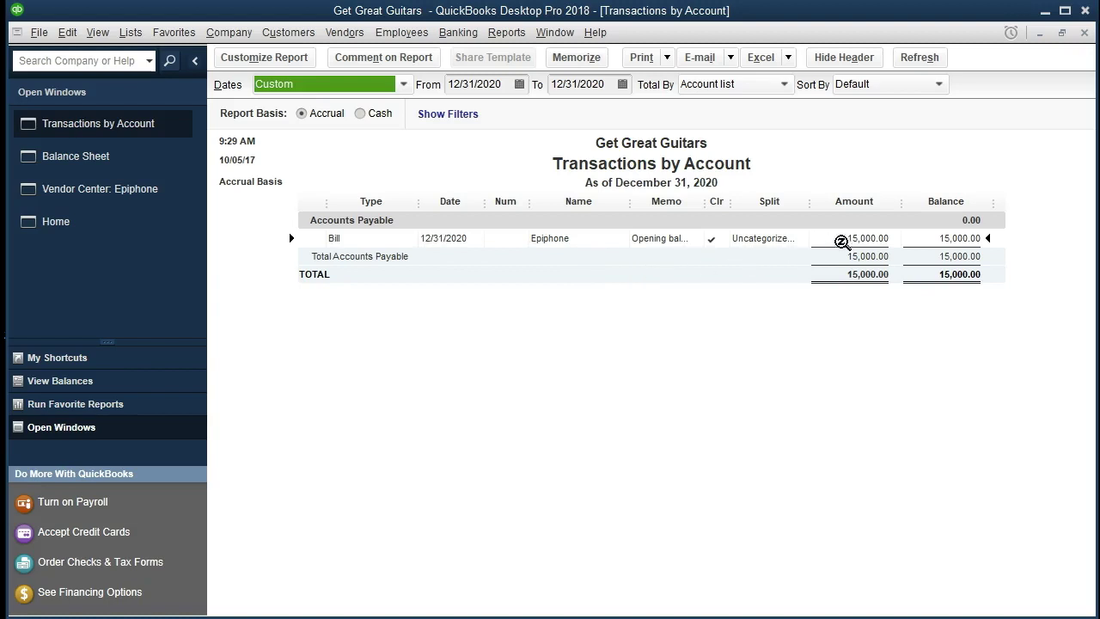
left_click(872, 239)
double_click(872, 241)
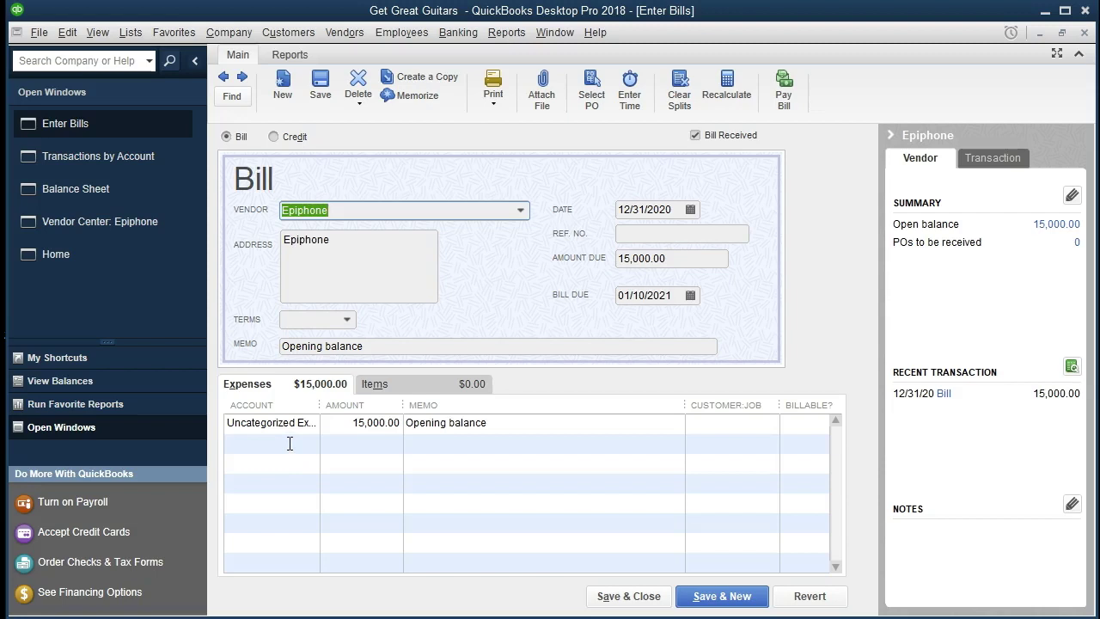
left_click(502, 422)
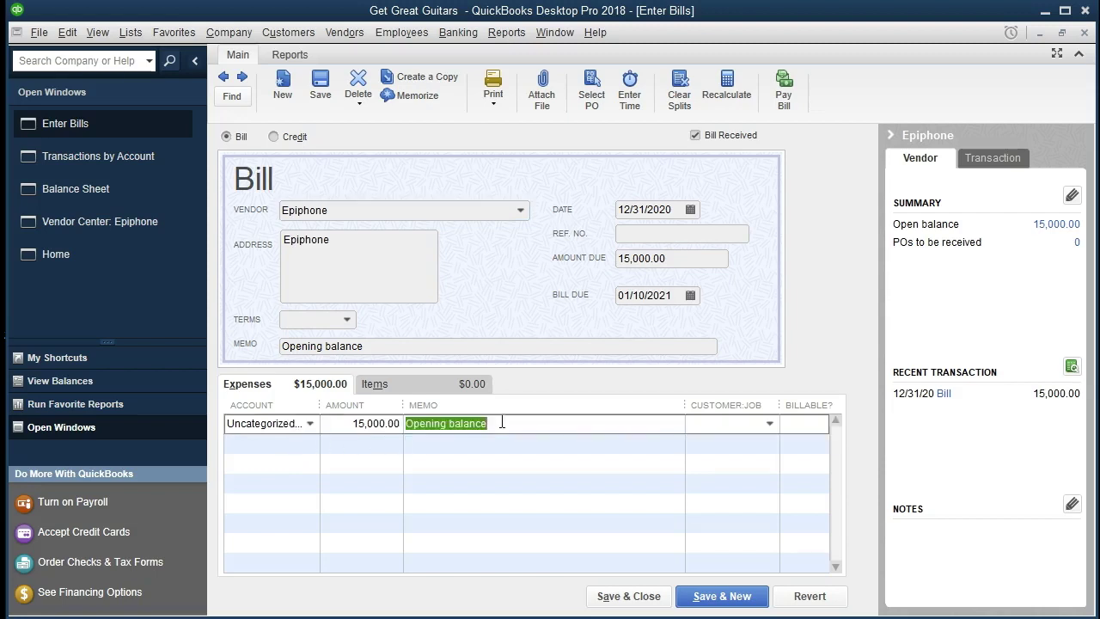
left_click(274, 441)
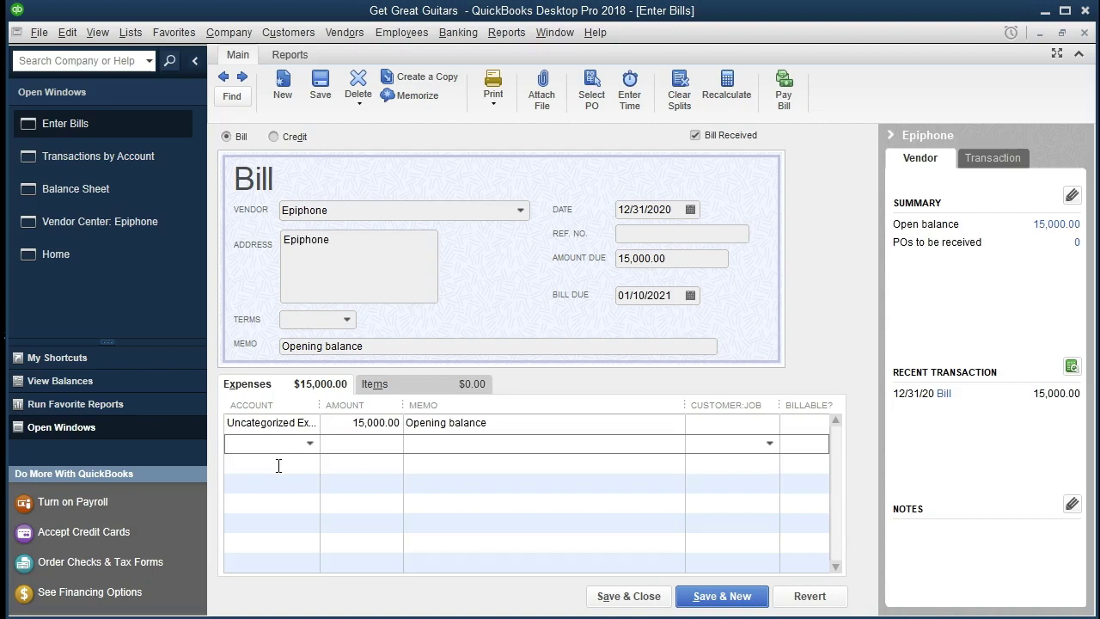
left_click(1085, 31)
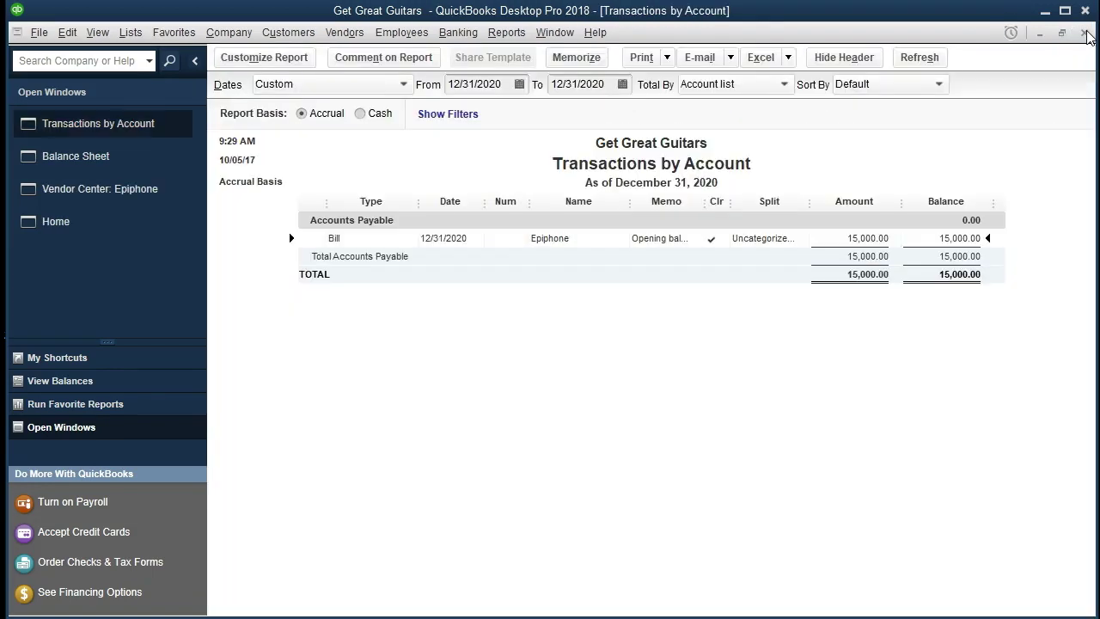
left_click(1086, 32)
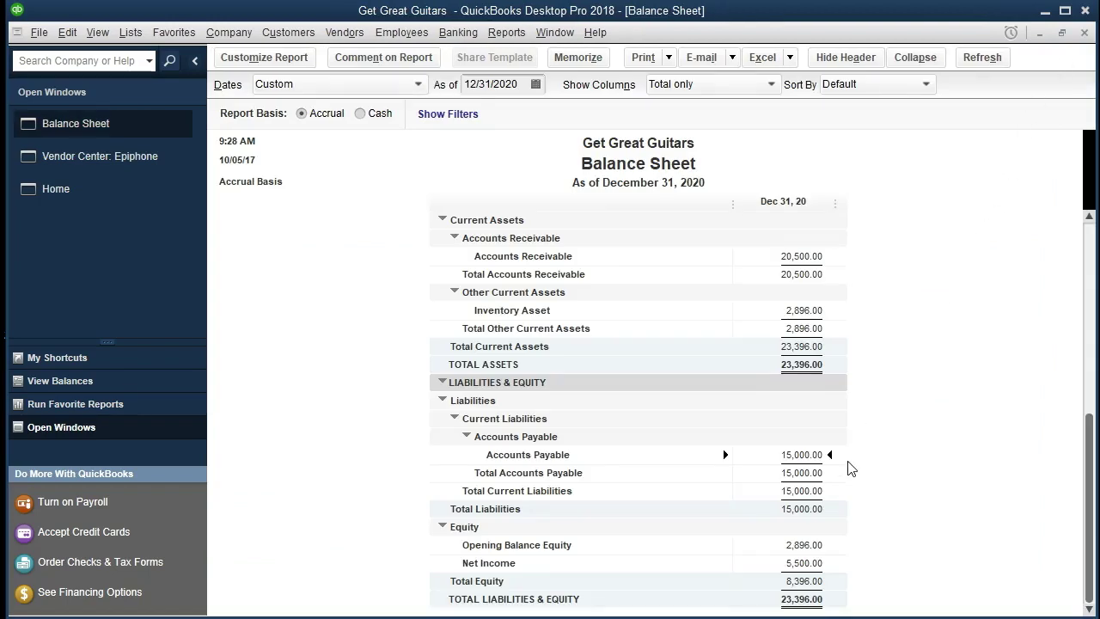
Step: Run the standard Profit & Loss report for 01/01/2020 through 12/31/2020
left_click(524, 34)
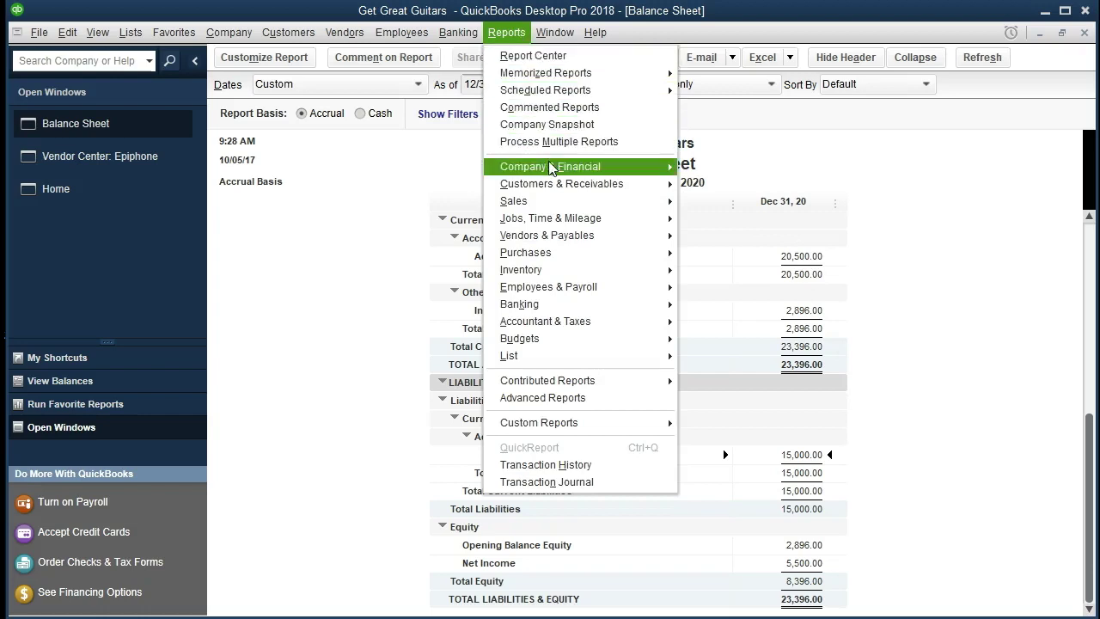
mouse_move(551, 170)
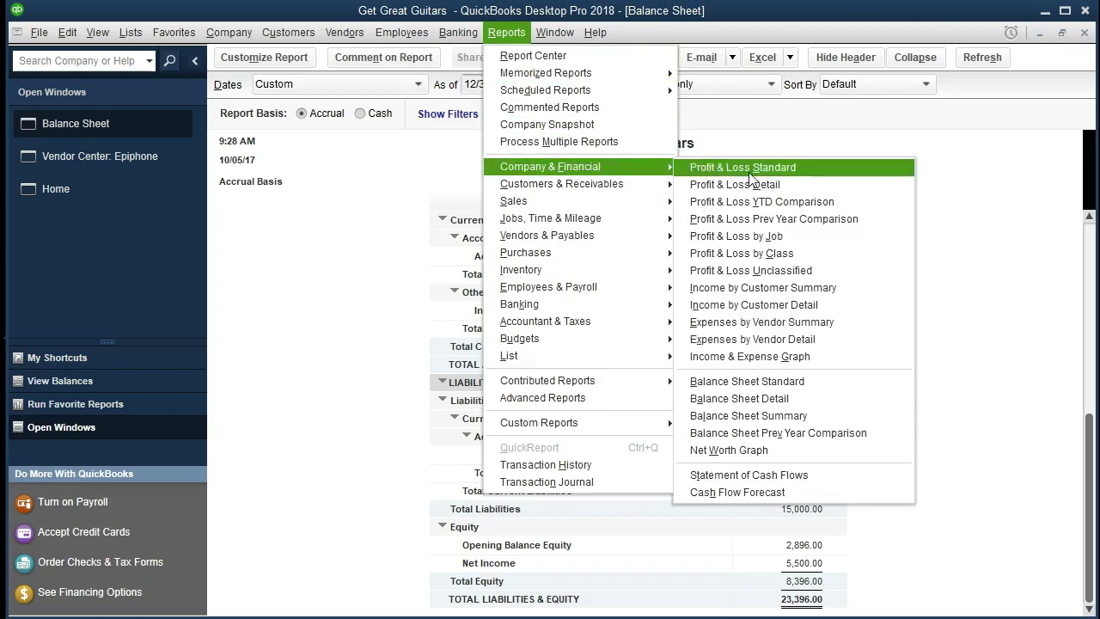
left_click(829, 175)
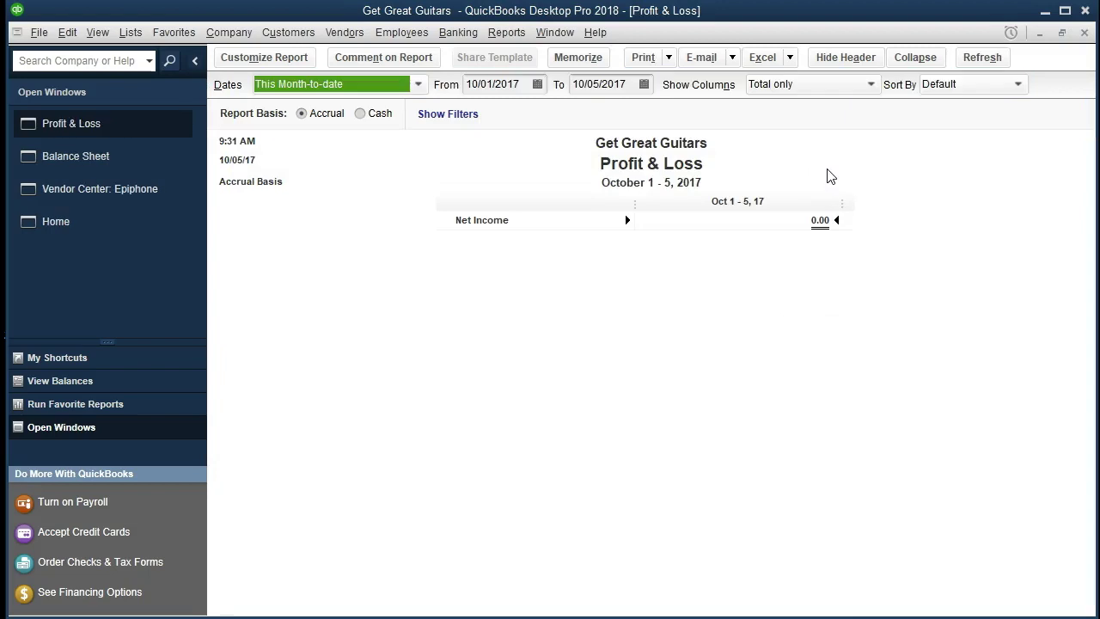
key("Tab")
type("01")
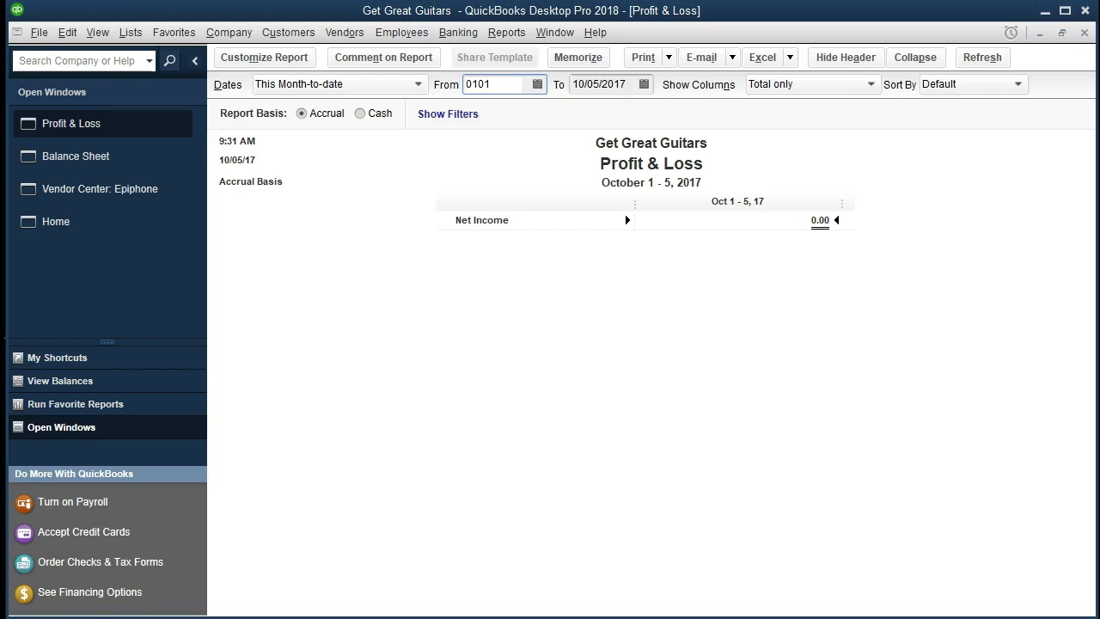
type("/01/20")
key("Tab")
type("12")
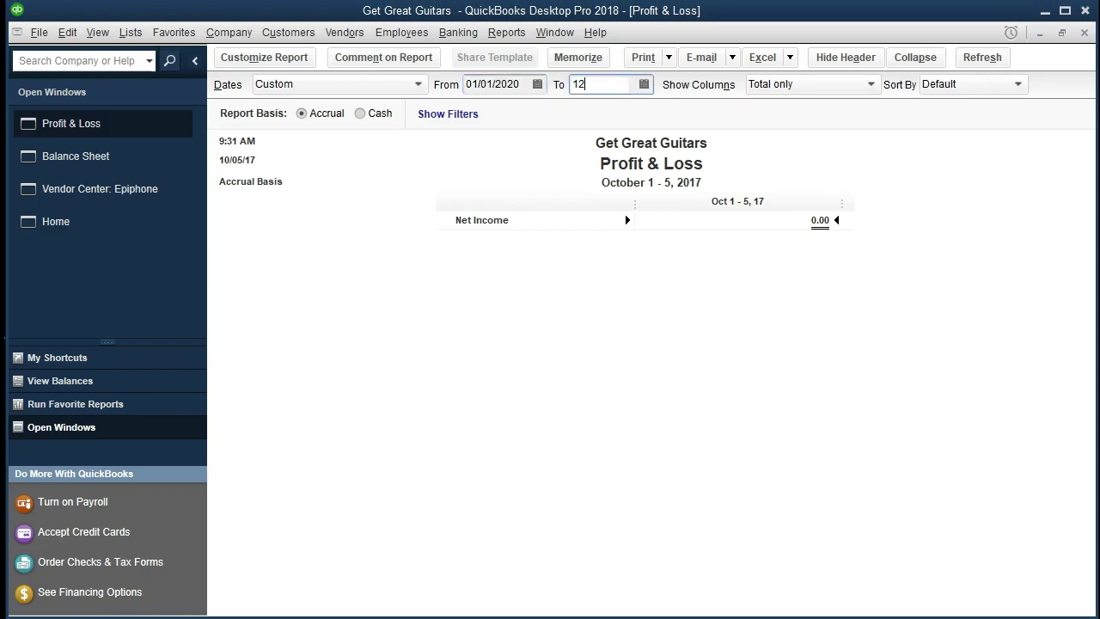
type("3120")
key("Tab")
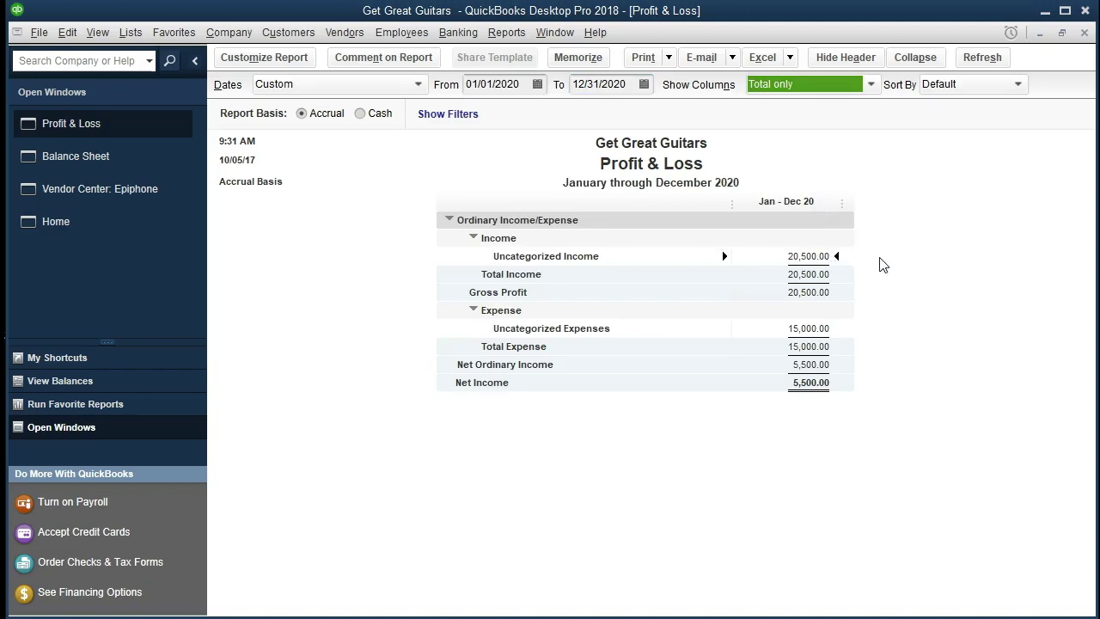
Step: Examine the Uncategorized Income and Uncategorized Expenses amounts, and close the Profit & Loss report without memorizing it
left_click(816, 257)
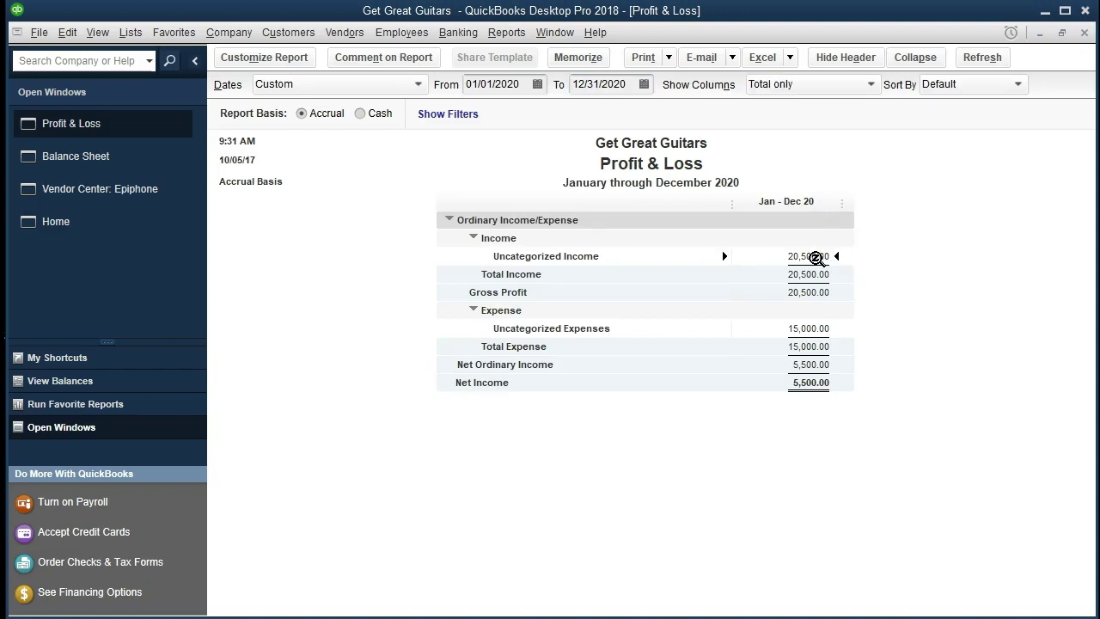
left_click(809, 329)
left_click(809, 256)
left_click(1084, 33)
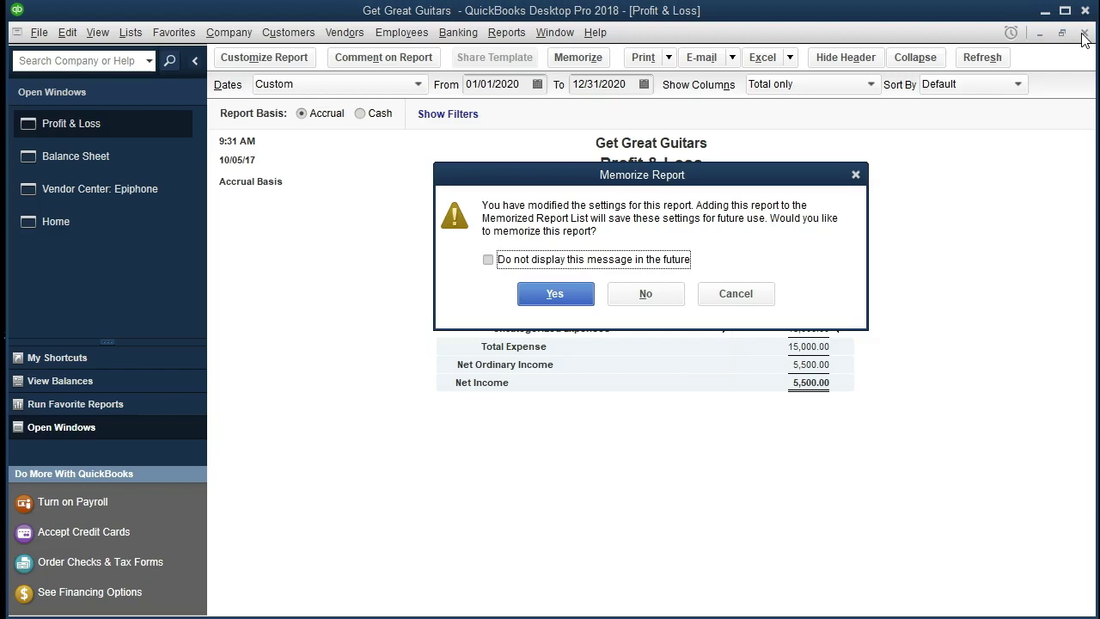
left_click(643, 294)
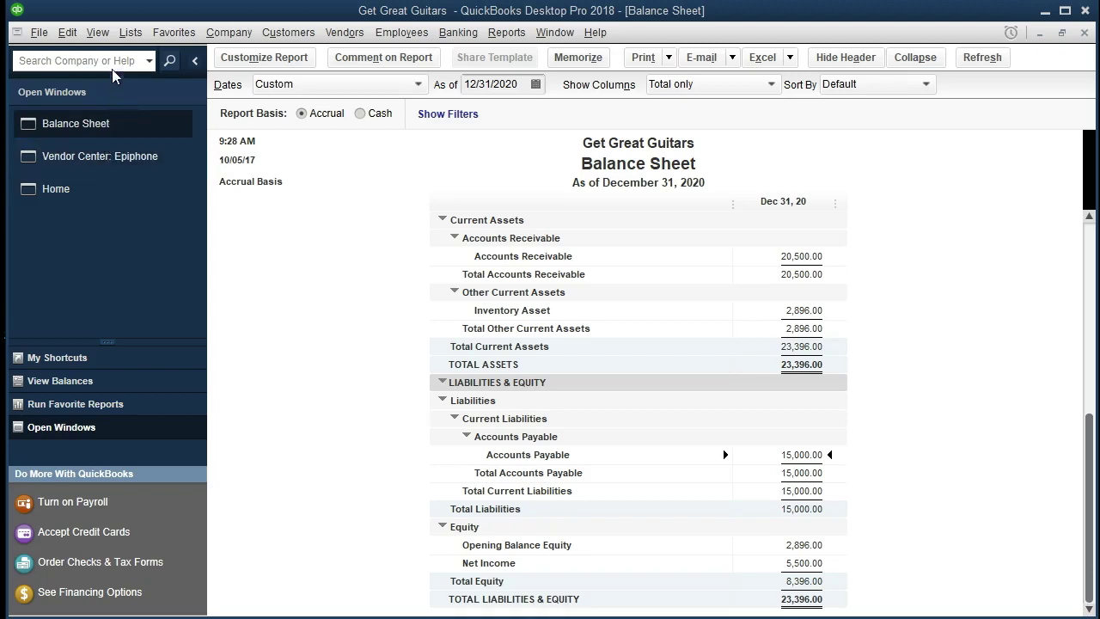
Step: Close the Balance Sheet report without memorizing it
left_click(98, 34)
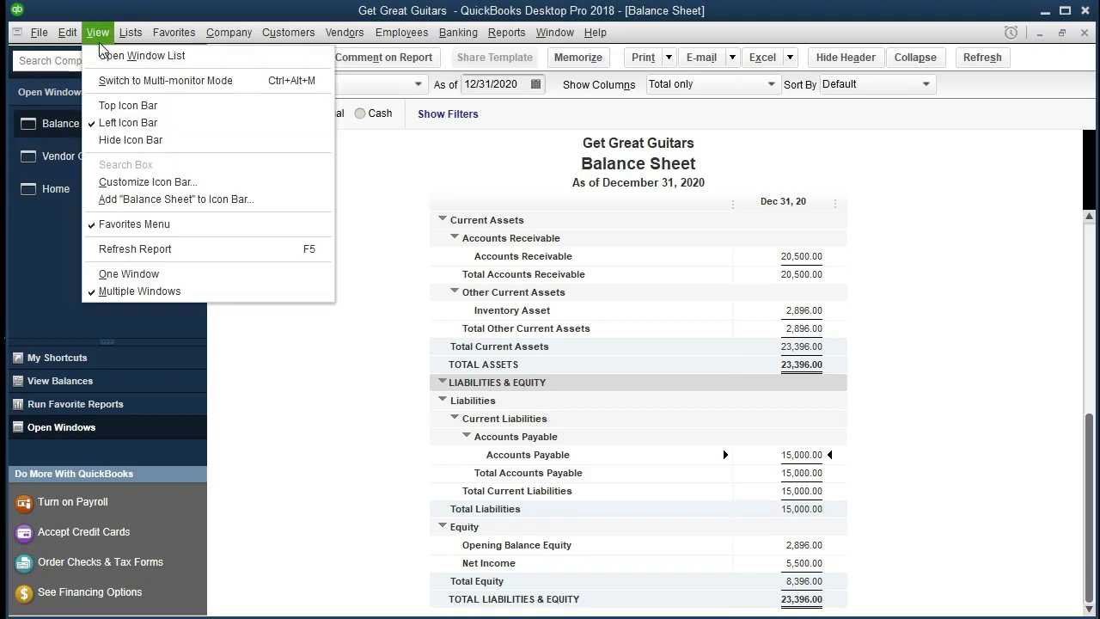
left_click(52, 275)
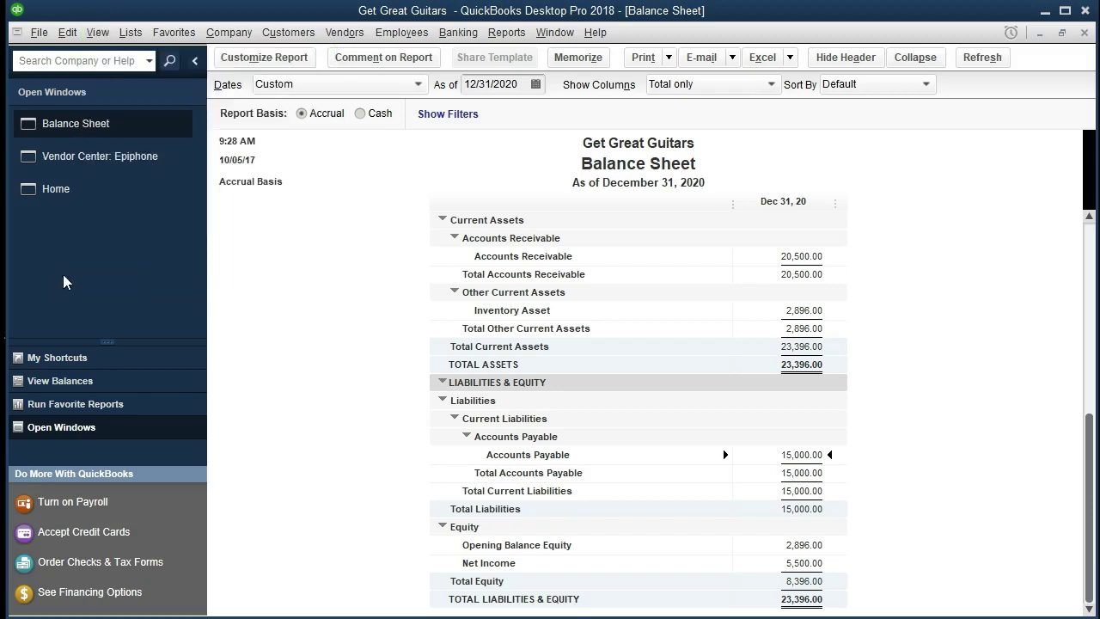
left_click(1085, 33)
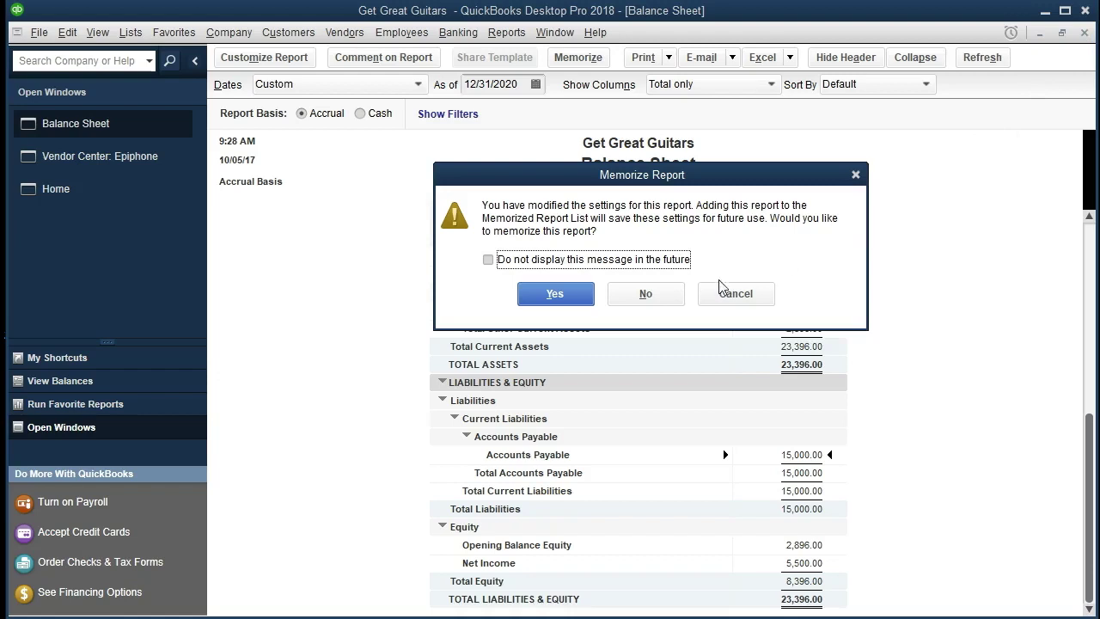
left_click(647, 294)
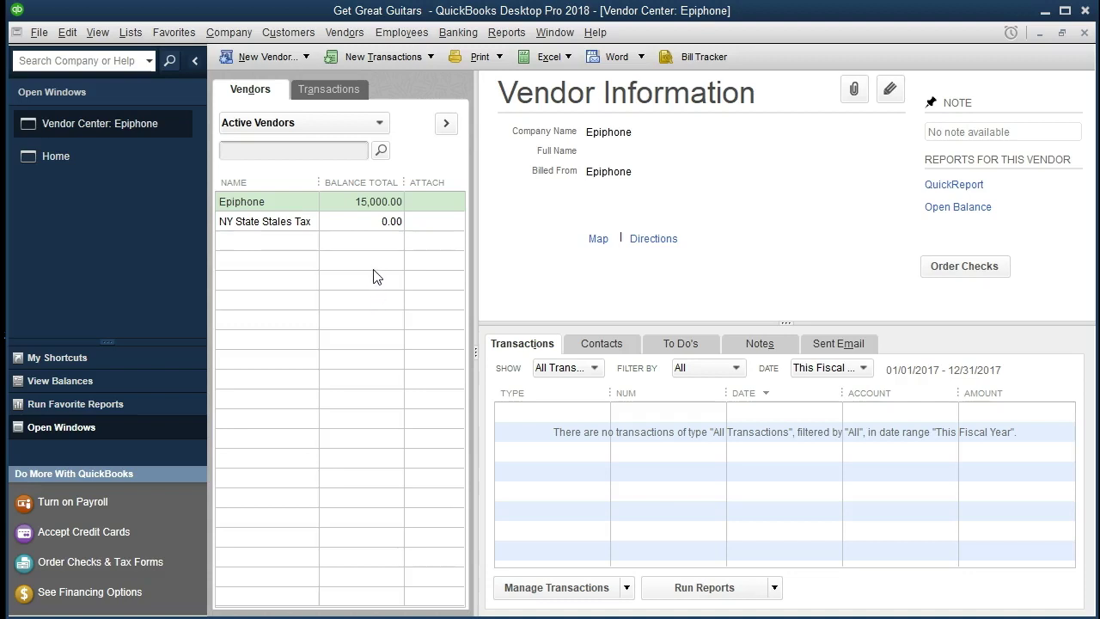
Step: Run the Vendor Balance Summary report for all transactions
left_click(512, 36)
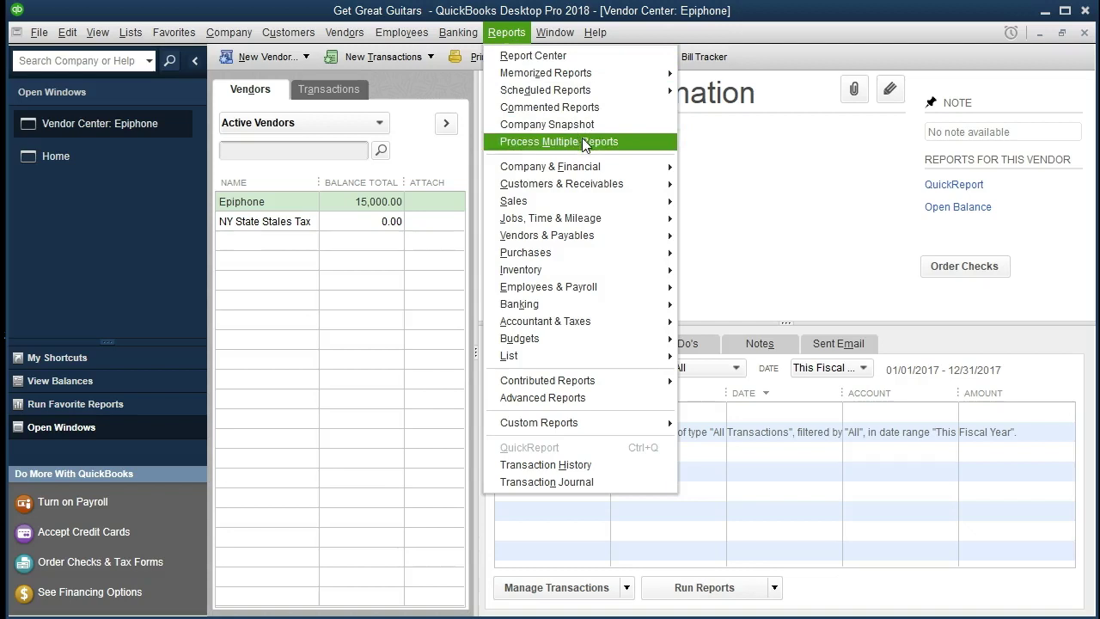
mouse_move(617, 171)
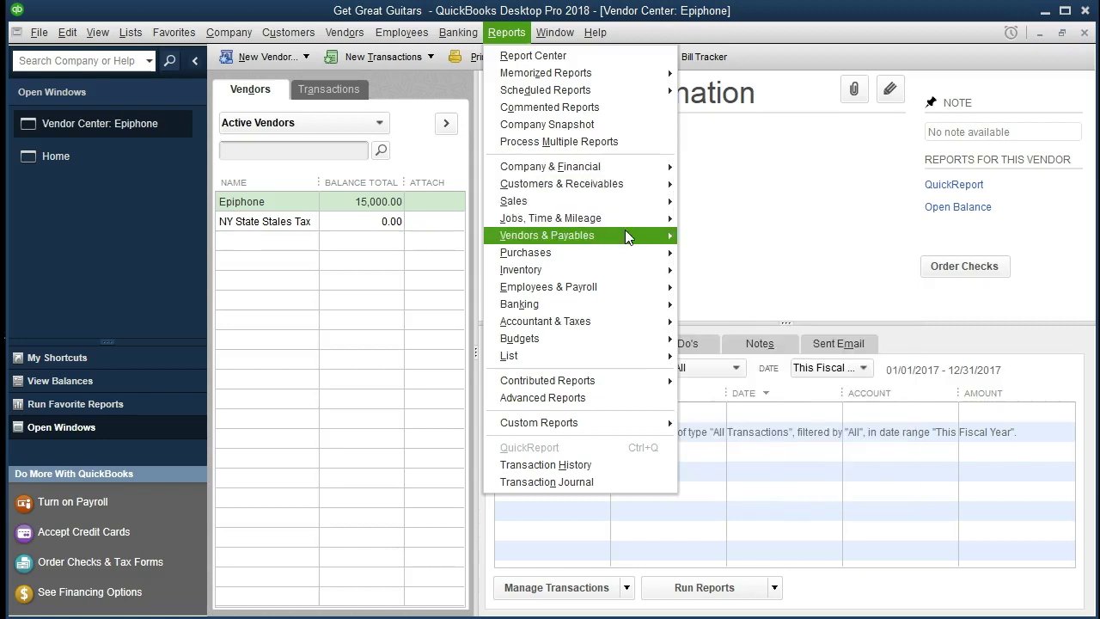
mouse_move(627, 237)
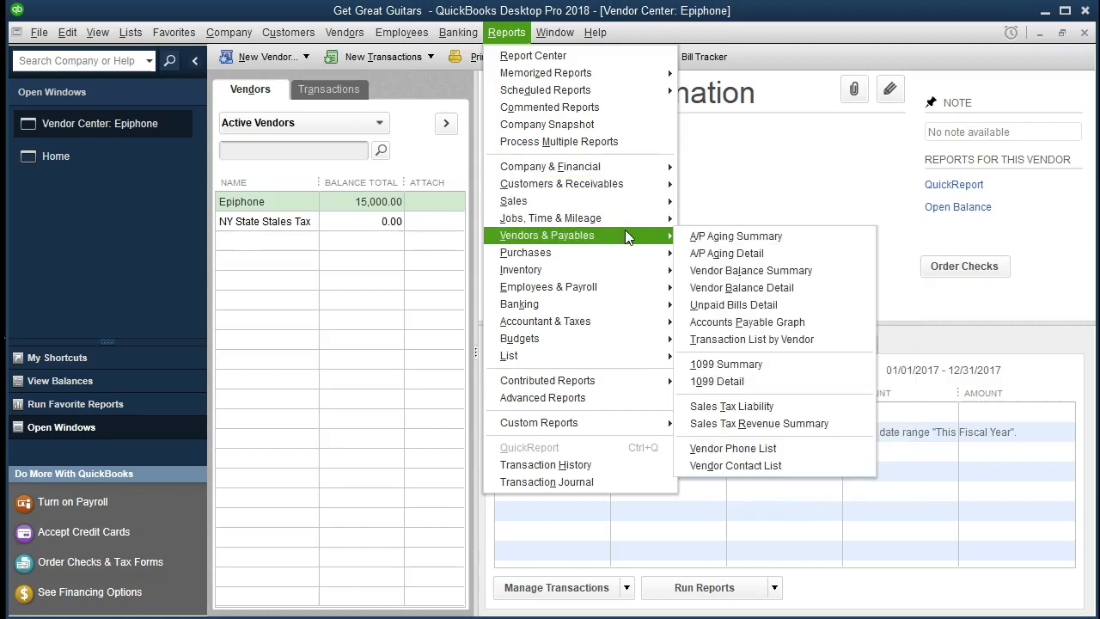
left_click(825, 279)
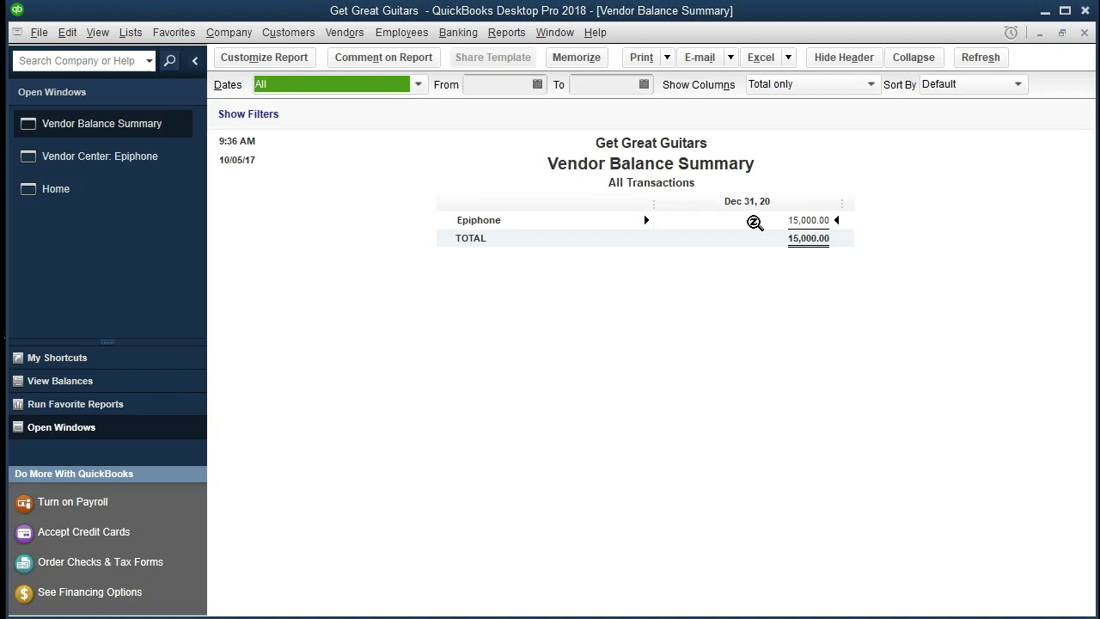
left_click(509, 33)
left_click(511, 39)
Step: Export the Vendor Balance Summary to Excel as a new worksheet in the existing Section 6 workbook
left_click(792, 57)
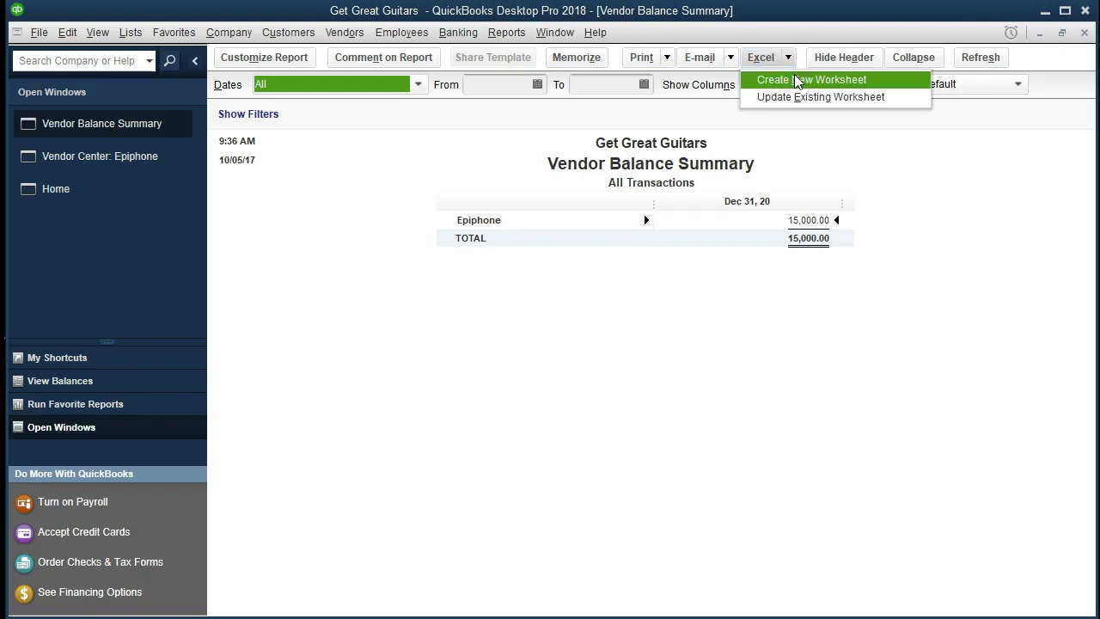
left_click(849, 78)
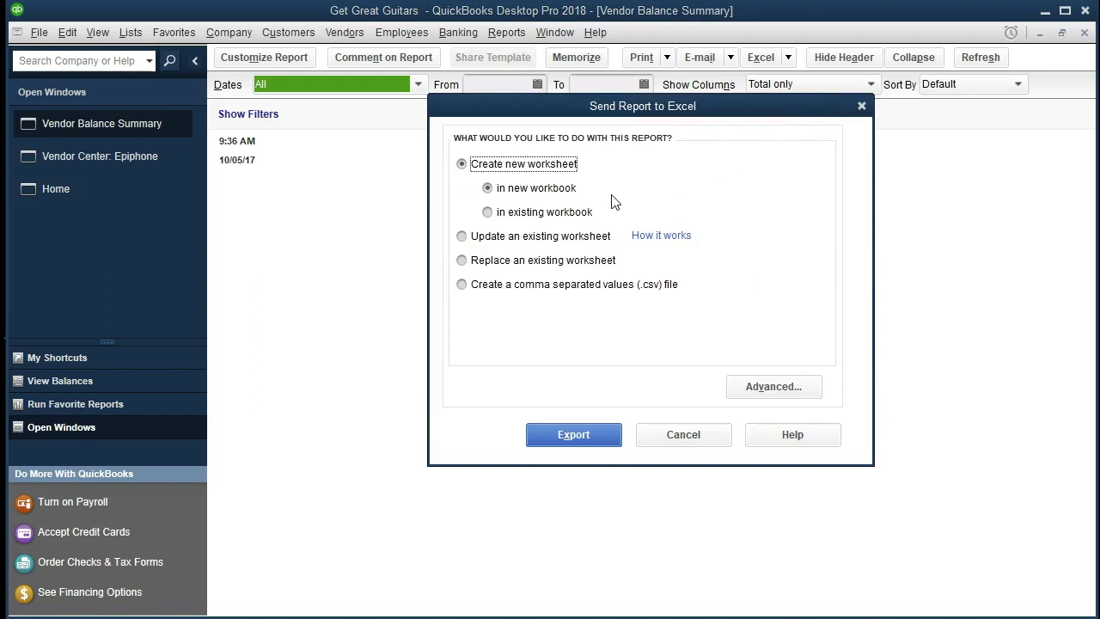
left_click(488, 213)
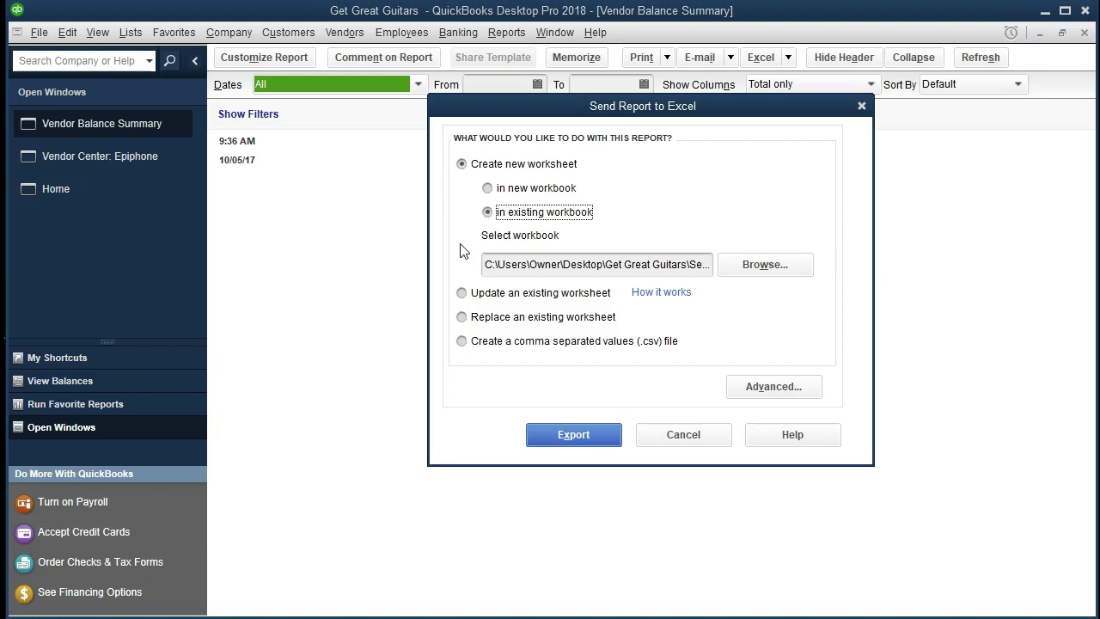
left_click(772, 269)
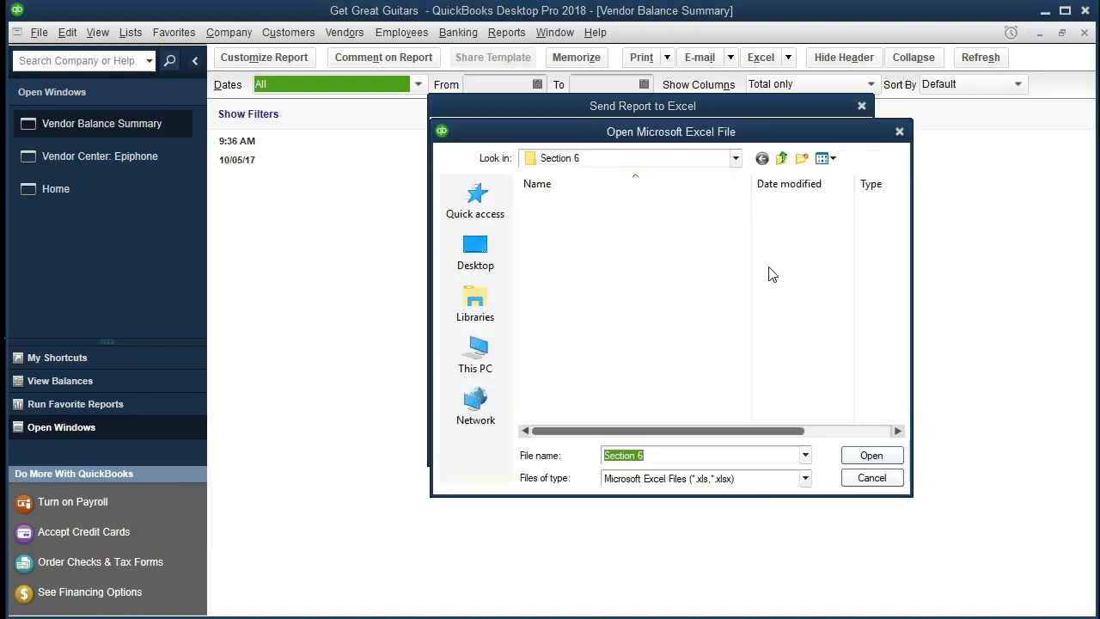
left_click(736, 159)
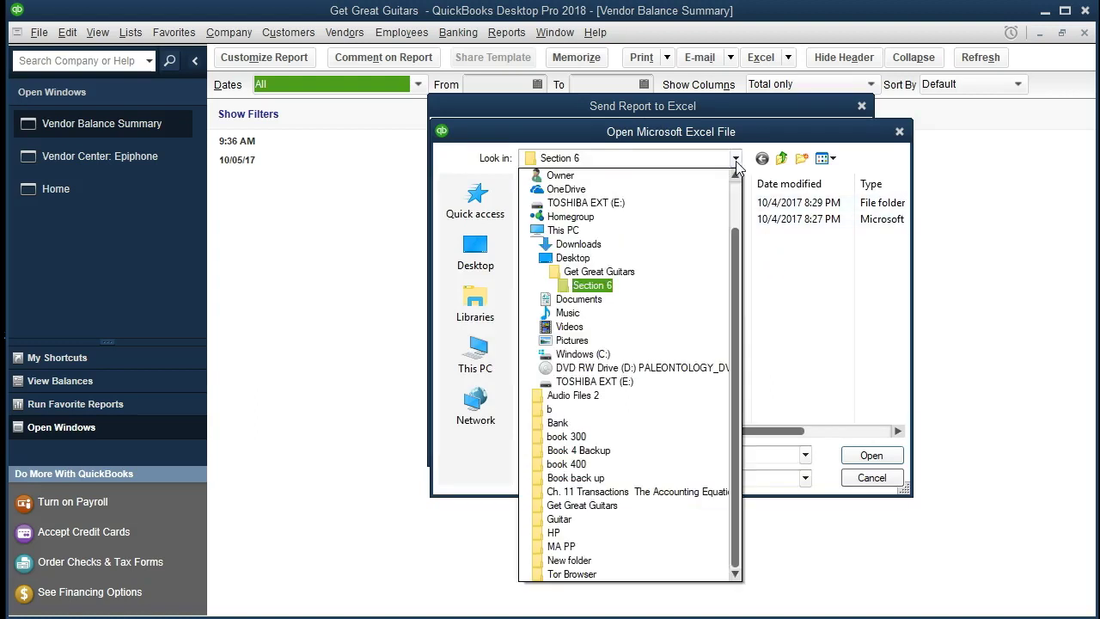
left_click(735, 160)
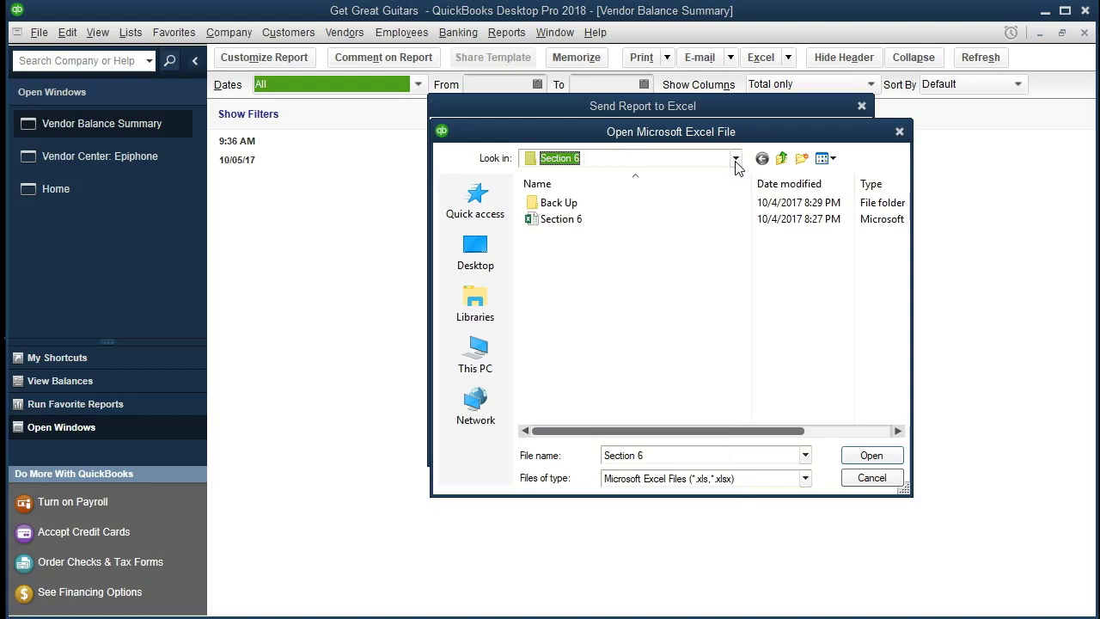
double_click(561, 225)
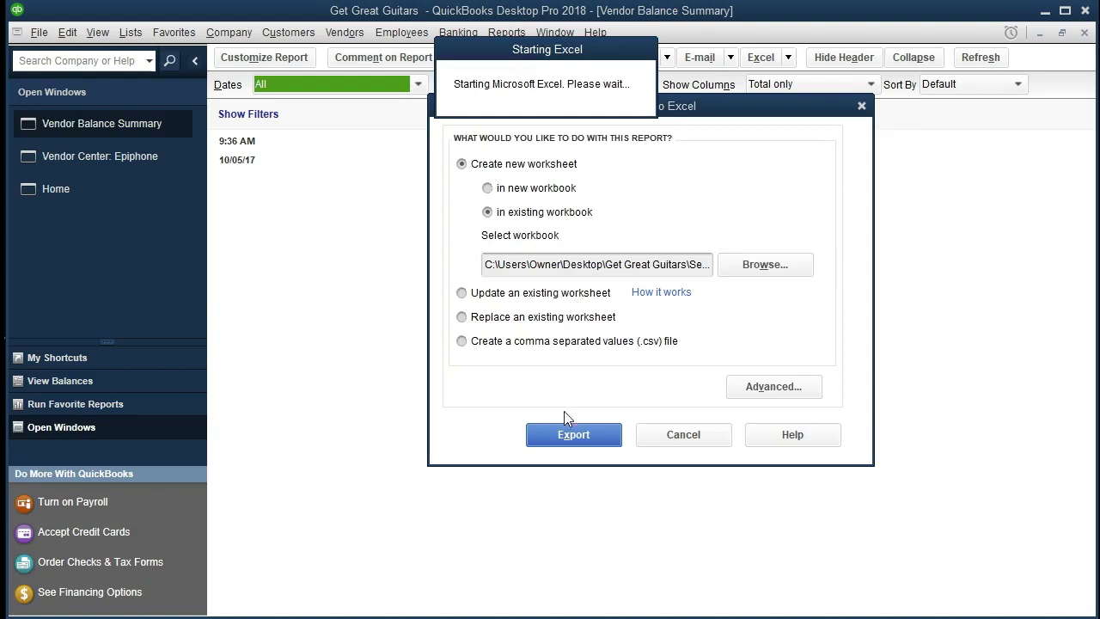
left_click(542, 429)
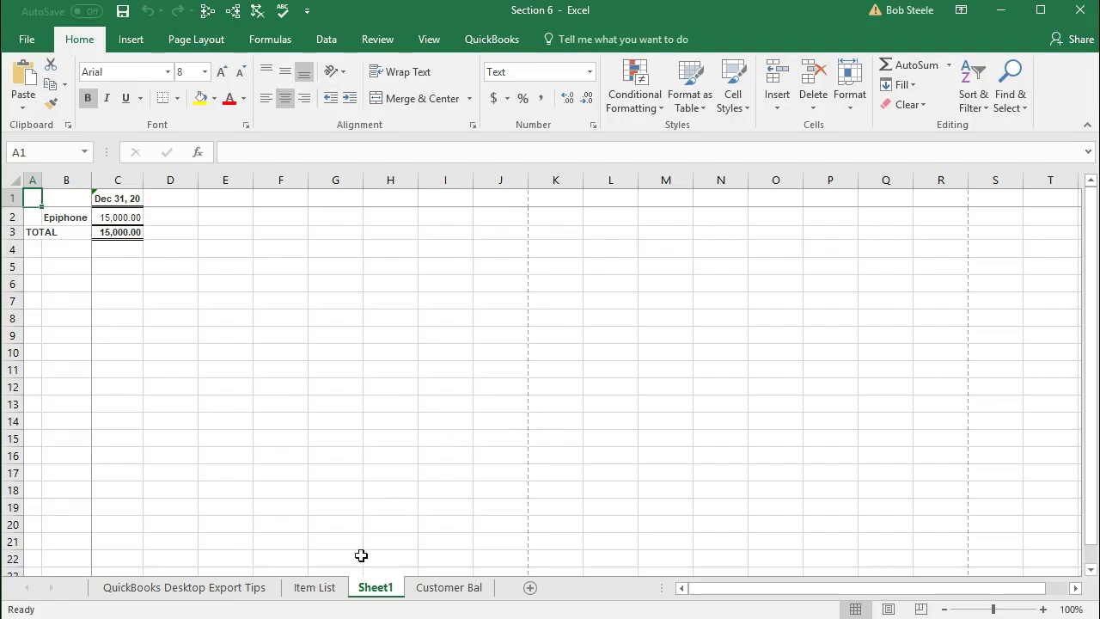
Step: Move the exported Sheet1 worksheet so that it follows the Customer Bal sheet
left_click(331, 591)
left_click(427, 591)
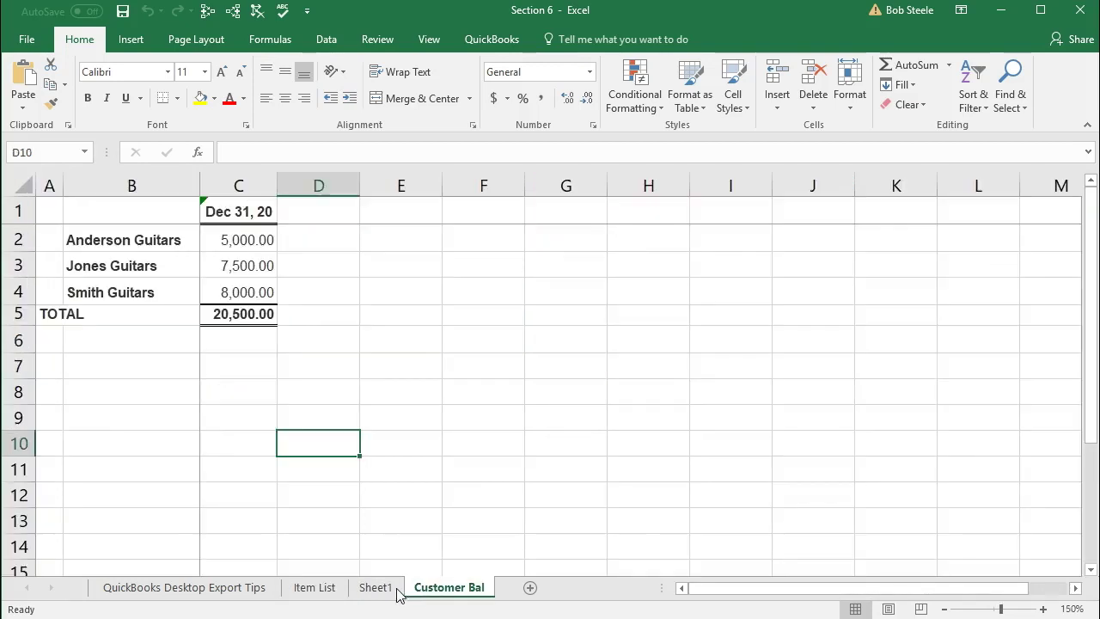
left_click(315, 592)
left_click(421, 591)
left_click(379, 589)
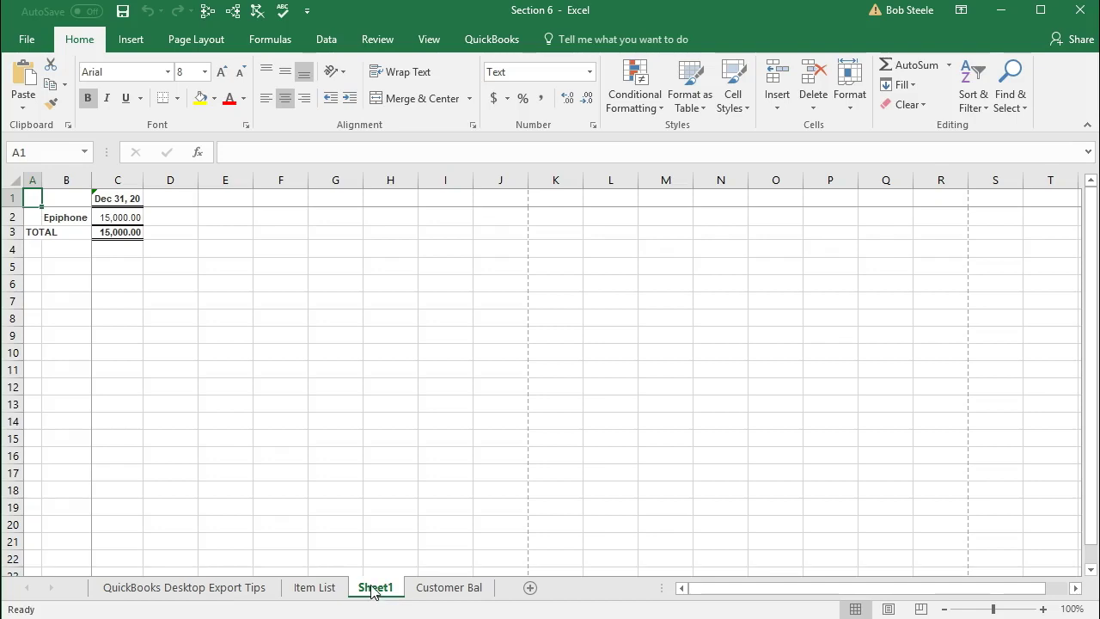
left_click_drag(375, 594, 510, 592)
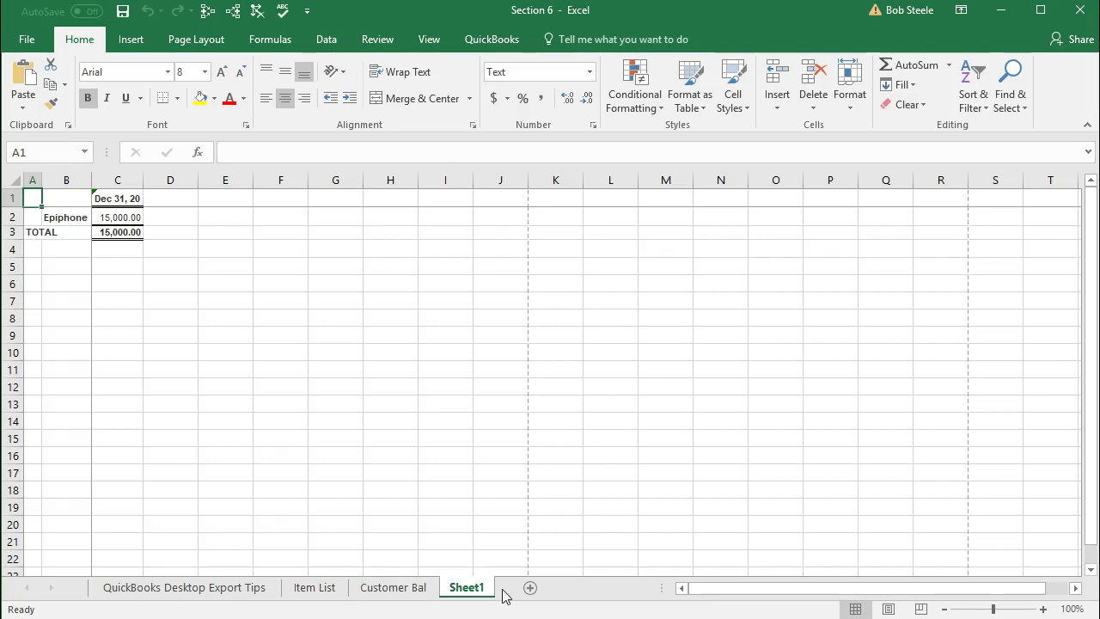
Step: Rename the exported Sheet1 worksheet as Vendors
double_click(469, 587)
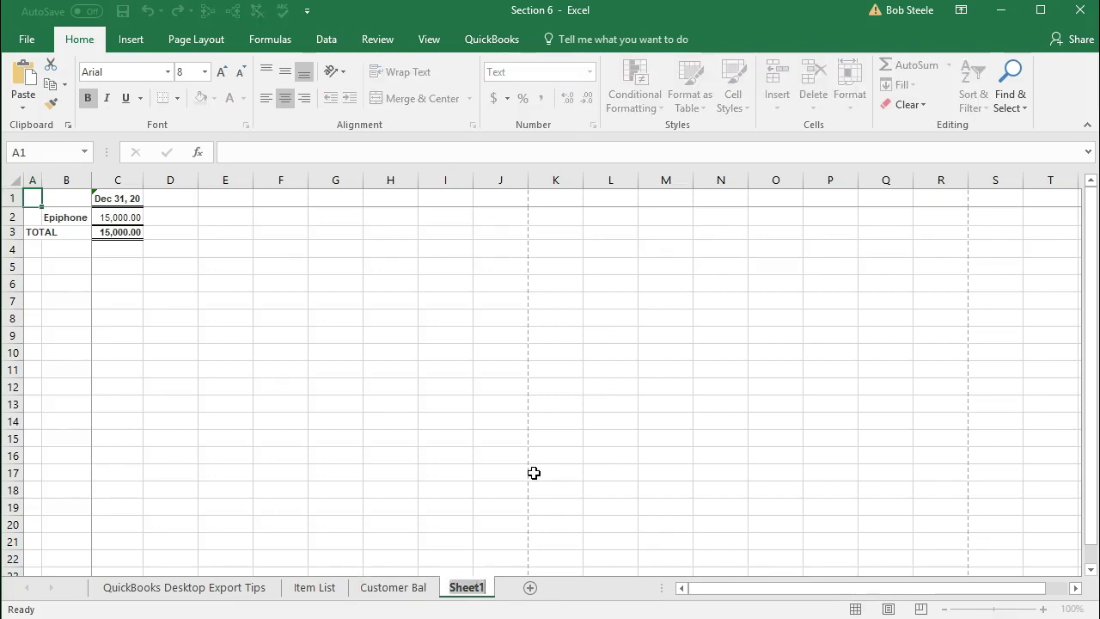
type("Vendor")
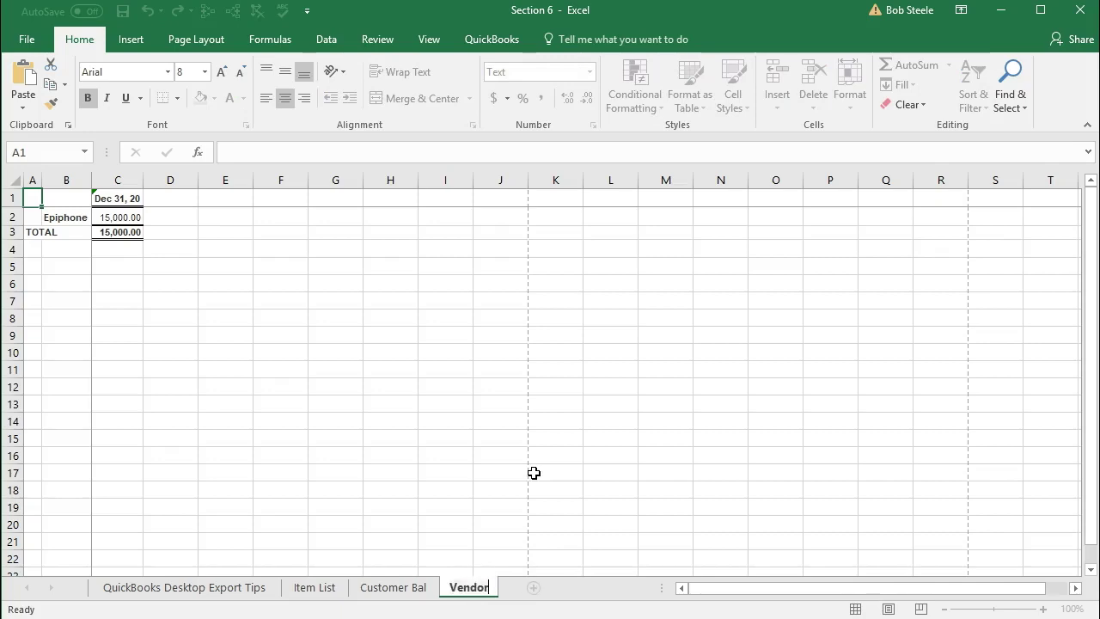
type("s")
left_click(271, 300)
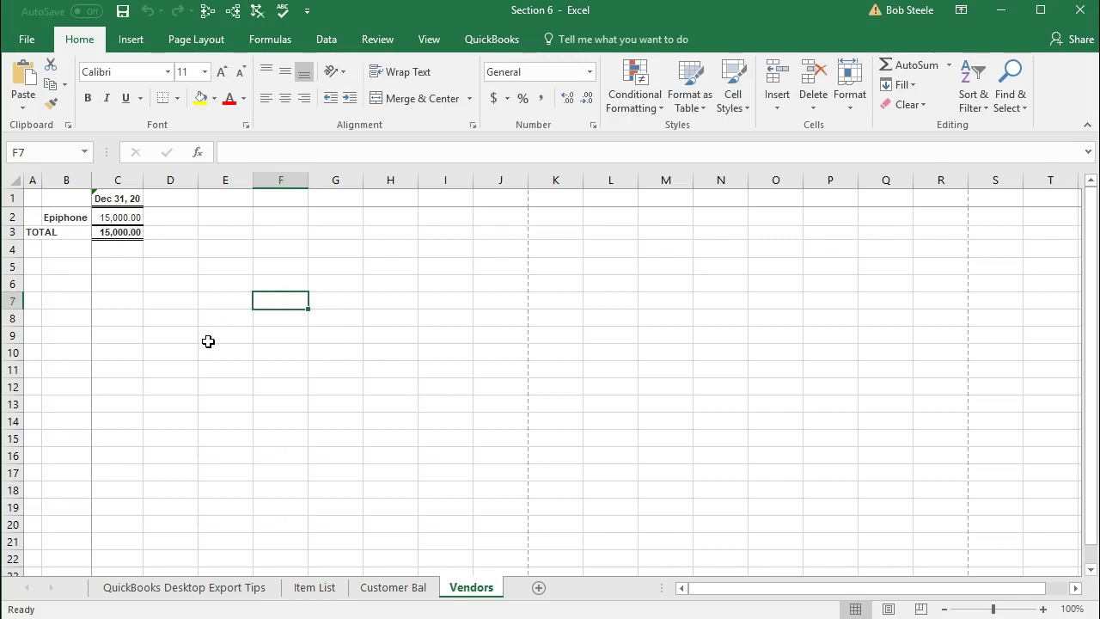
Step: Enlarge the display of the Vendors sheet to 170% zoom
scroll(208, 342, "up", 1)
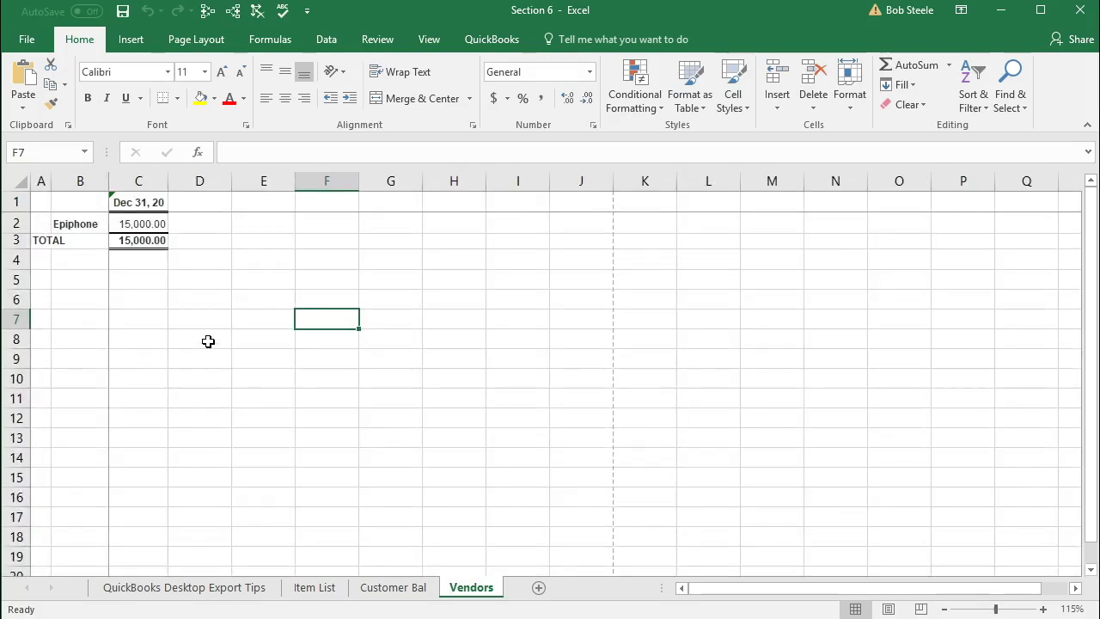
scroll(208, 342, "up", 1)
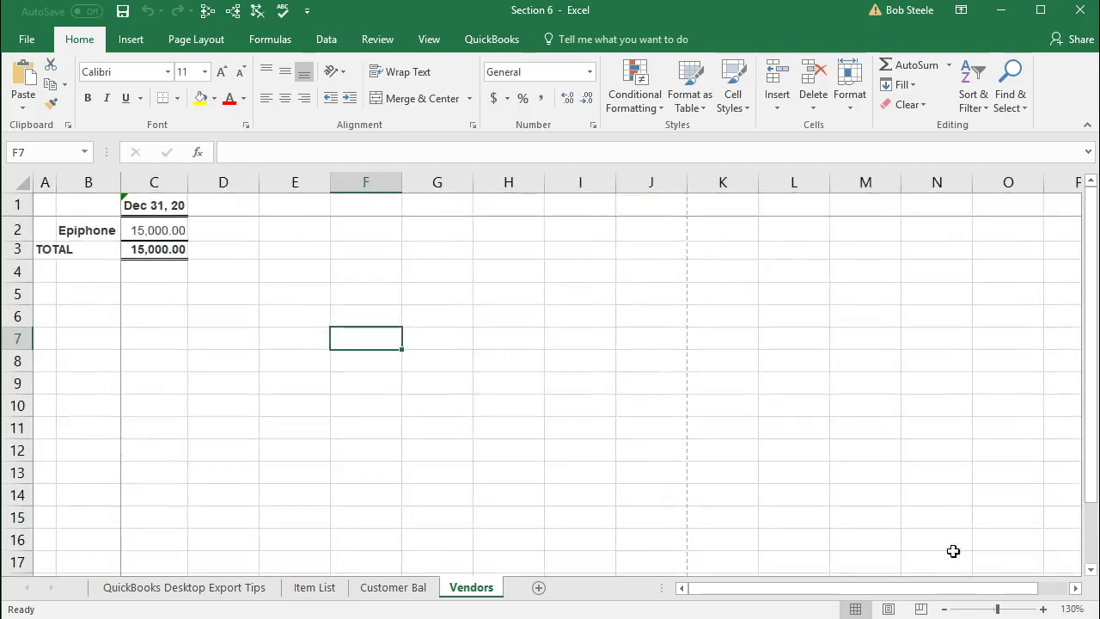
left_click(1044, 609)
left_click(1044, 609)
left_click(1044, 609)
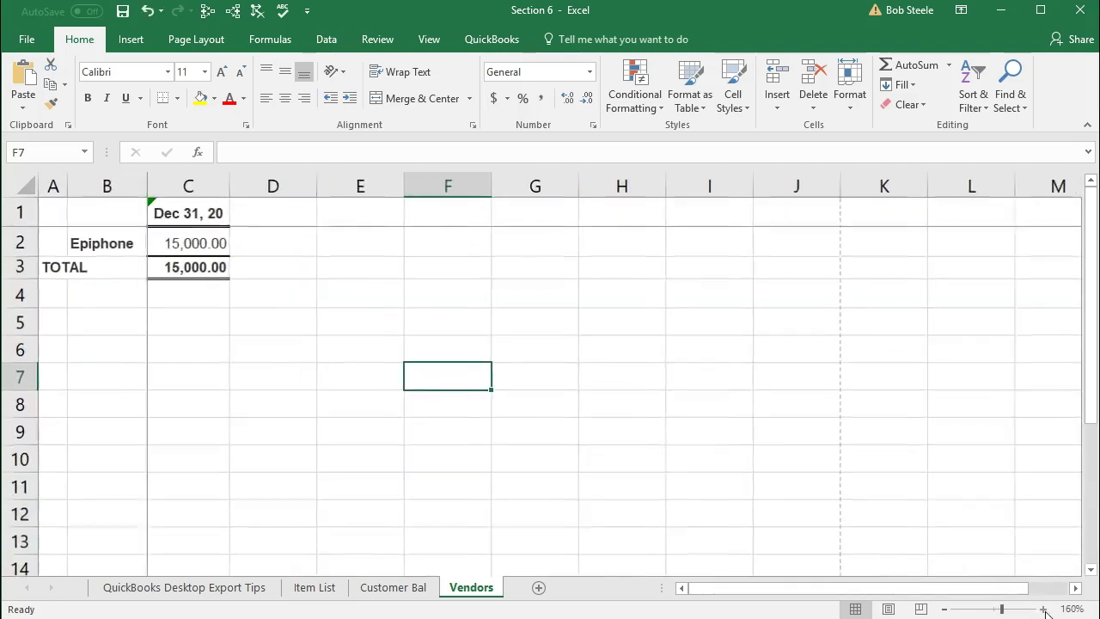
left_click(1044, 609)
left_click(276, 409)
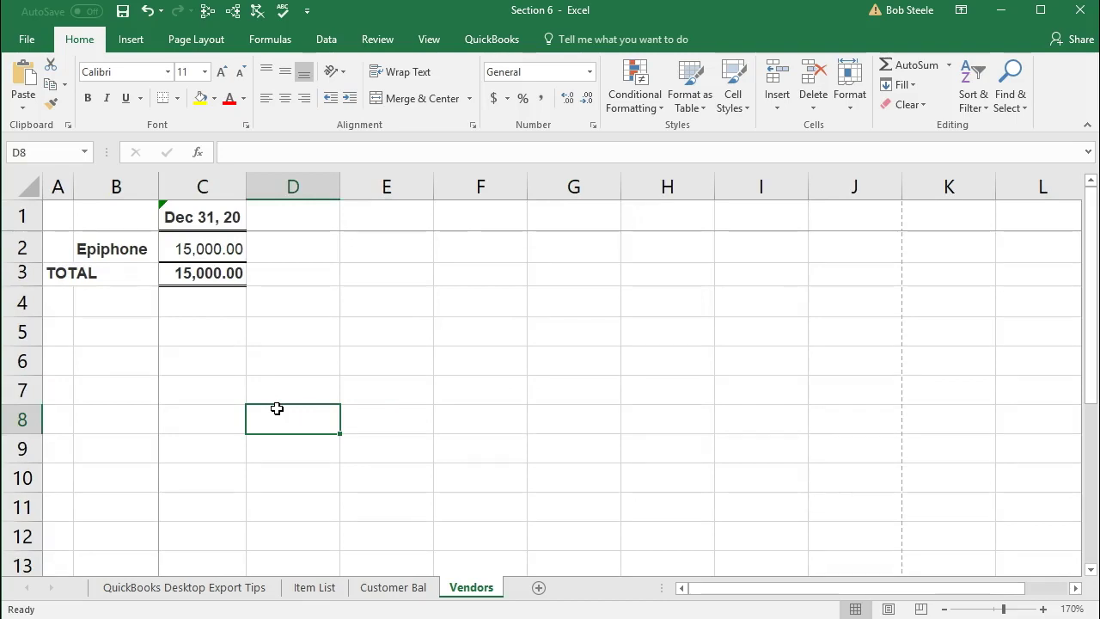
Step: Check the report header of the Vendors sheet in Page Layout view, and return to Normal view
left_click(889, 609)
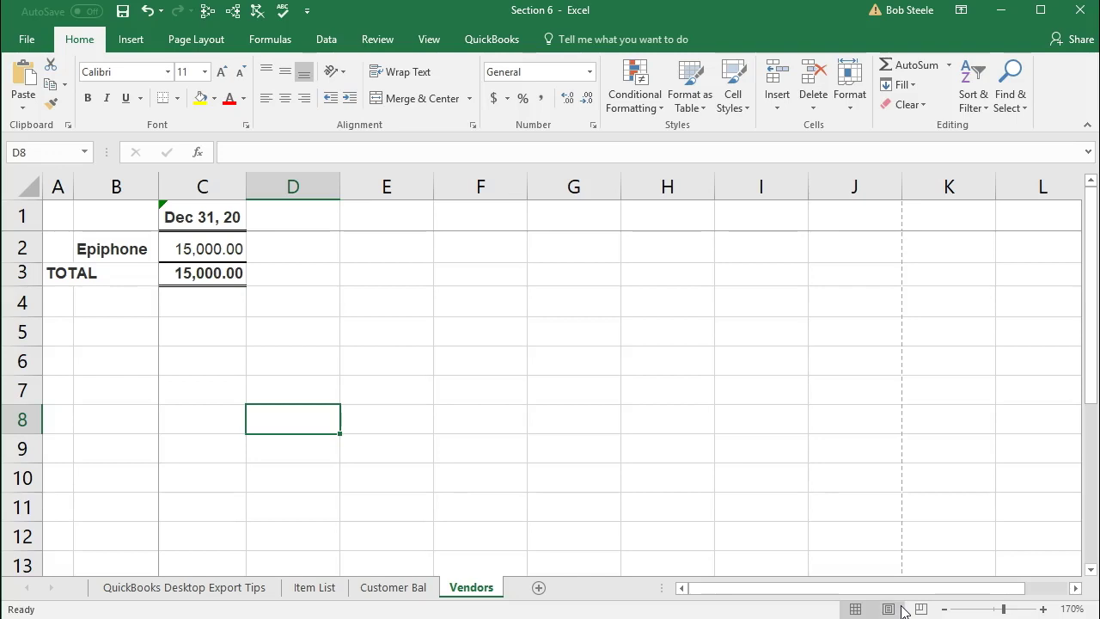
left_click(527, 335)
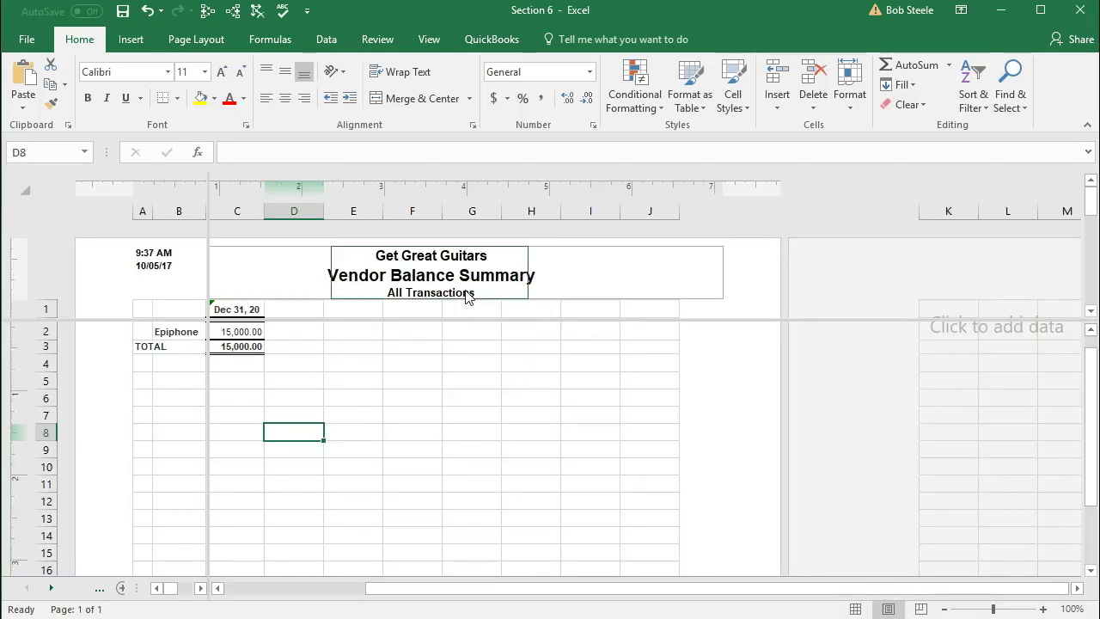
left_click(854, 608)
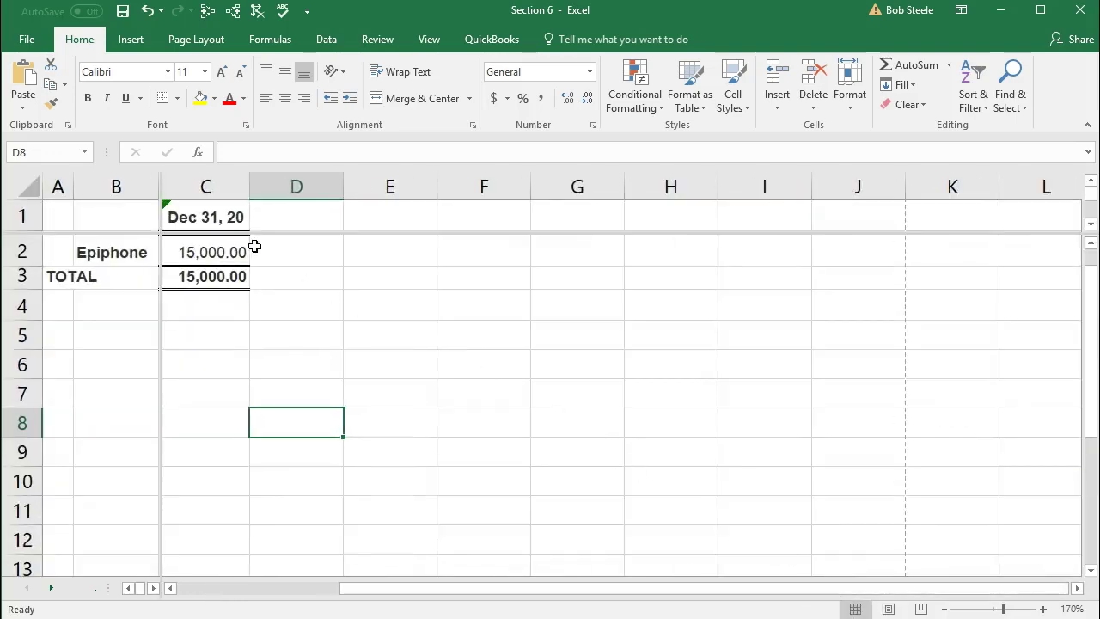
Step: Check the print preview of the Vendors sheet and return to the worksheet without printing
left_click(25, 50)
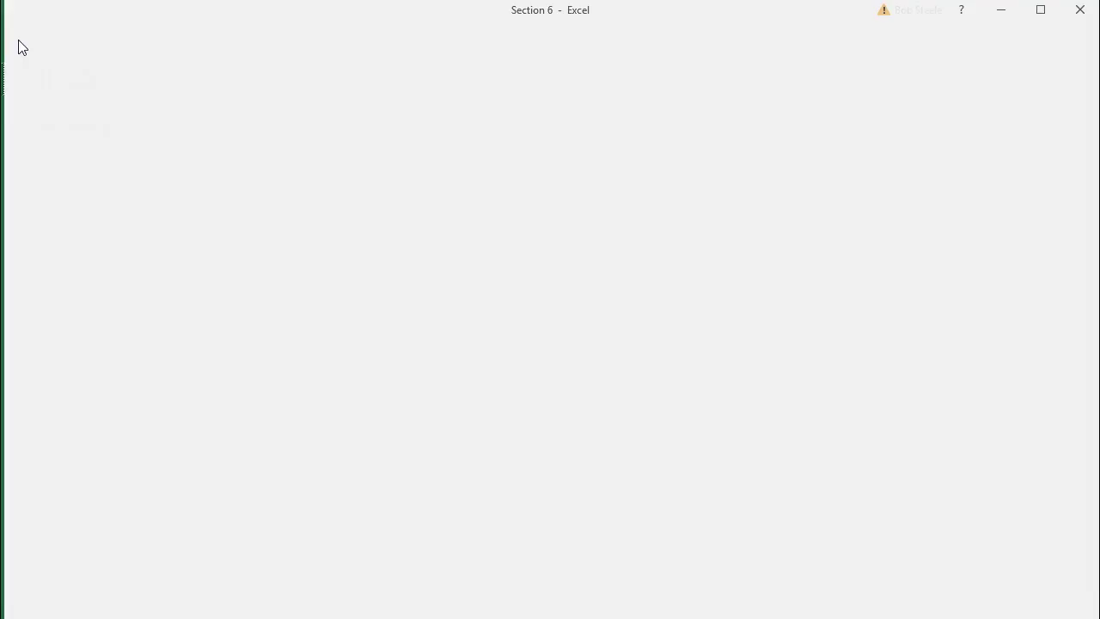
left_click(41, 243)
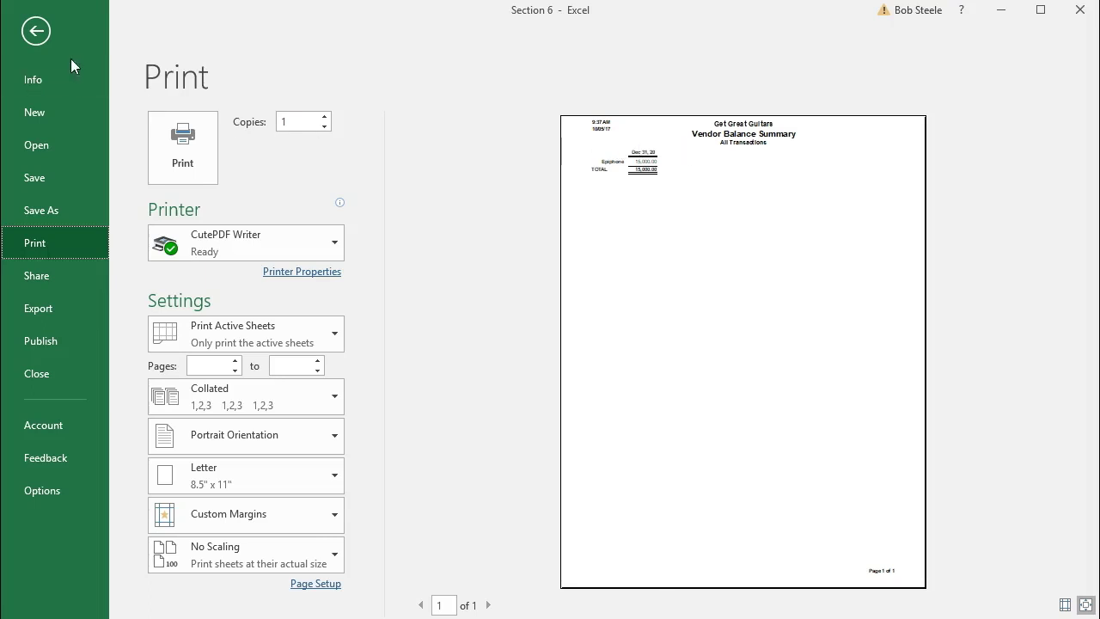
left_click(36, 32)
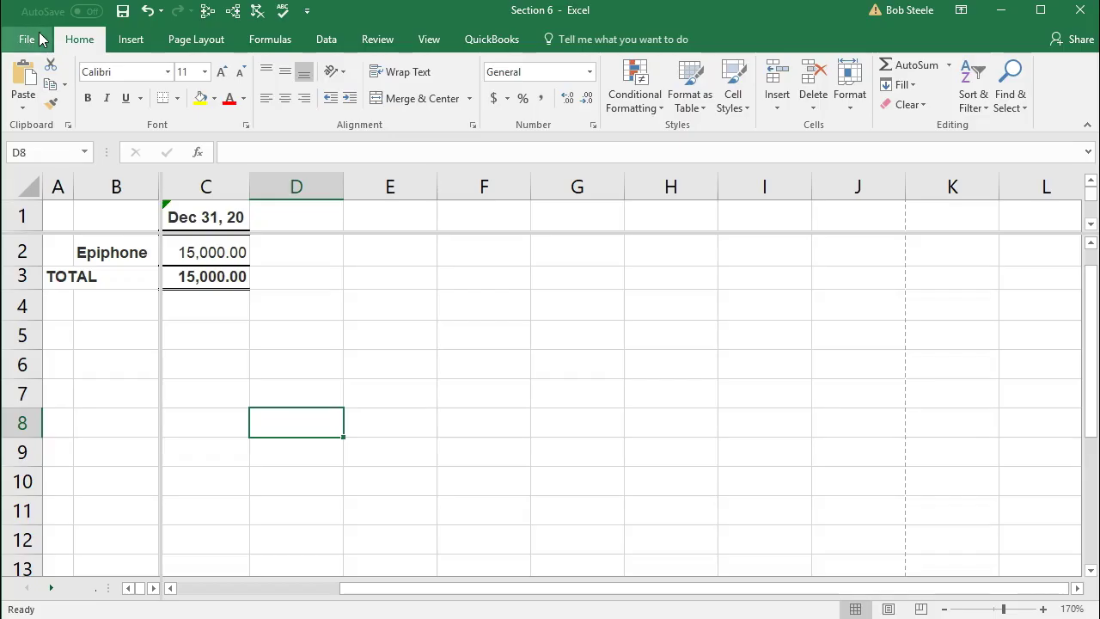
left_click(384, 364)
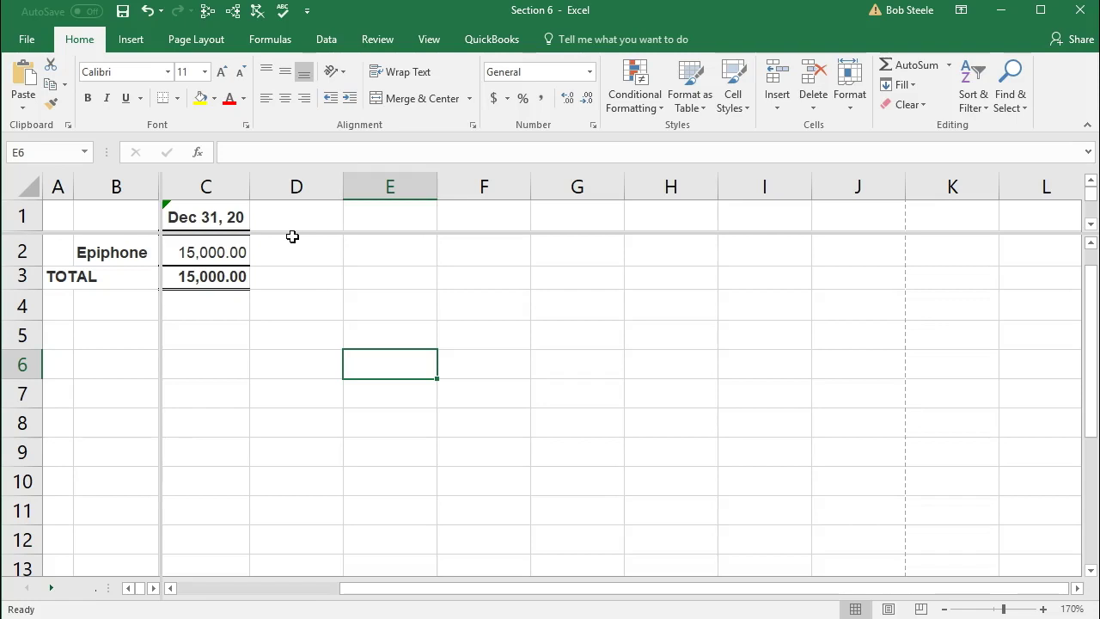
Step: Remove the window split from the Vendors sheet
left_click(378, 40)
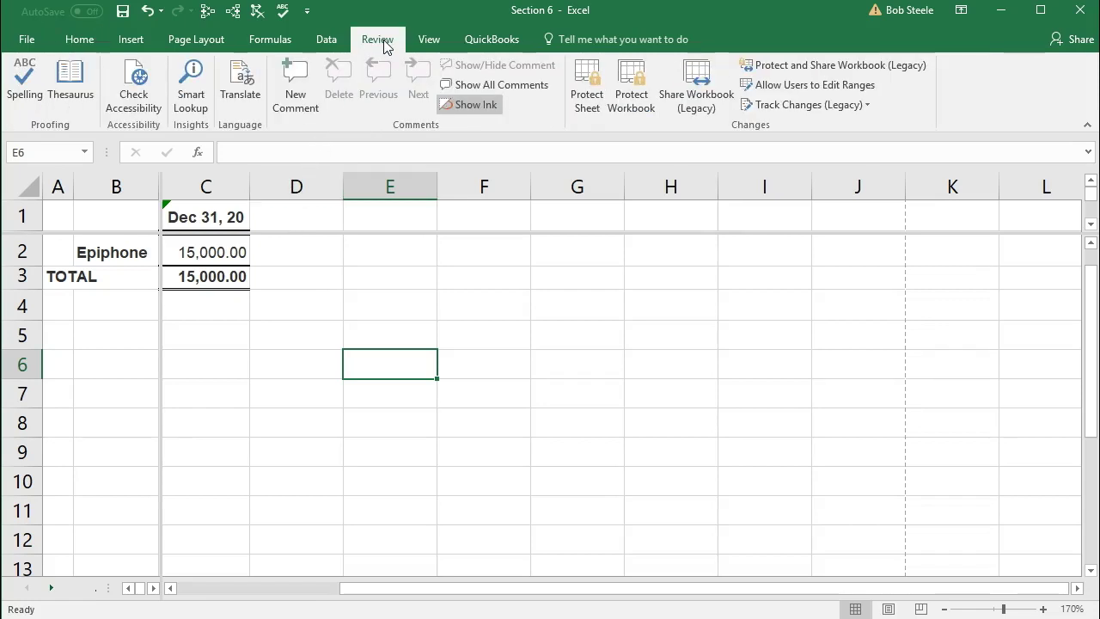
left_click(428, 39)
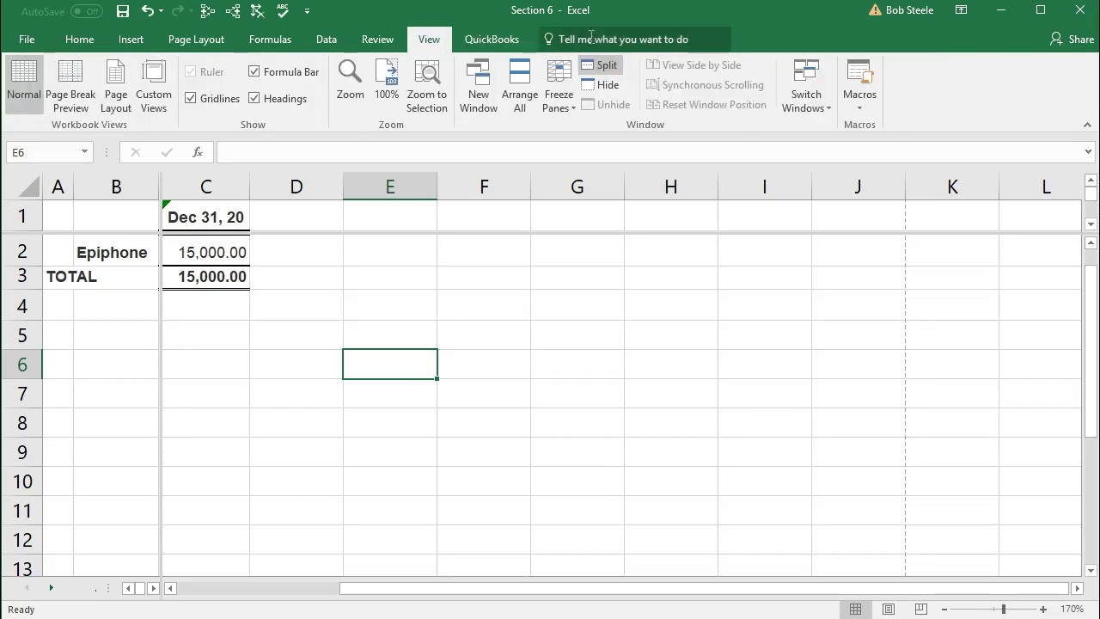
left_click(602, 67)
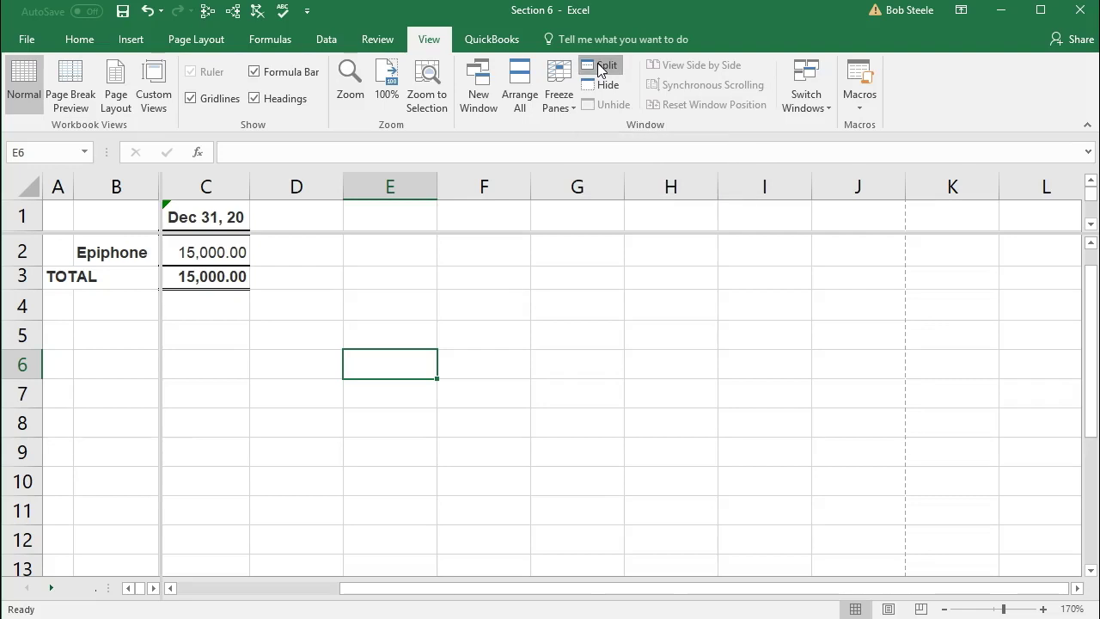
left_click(270, 386)
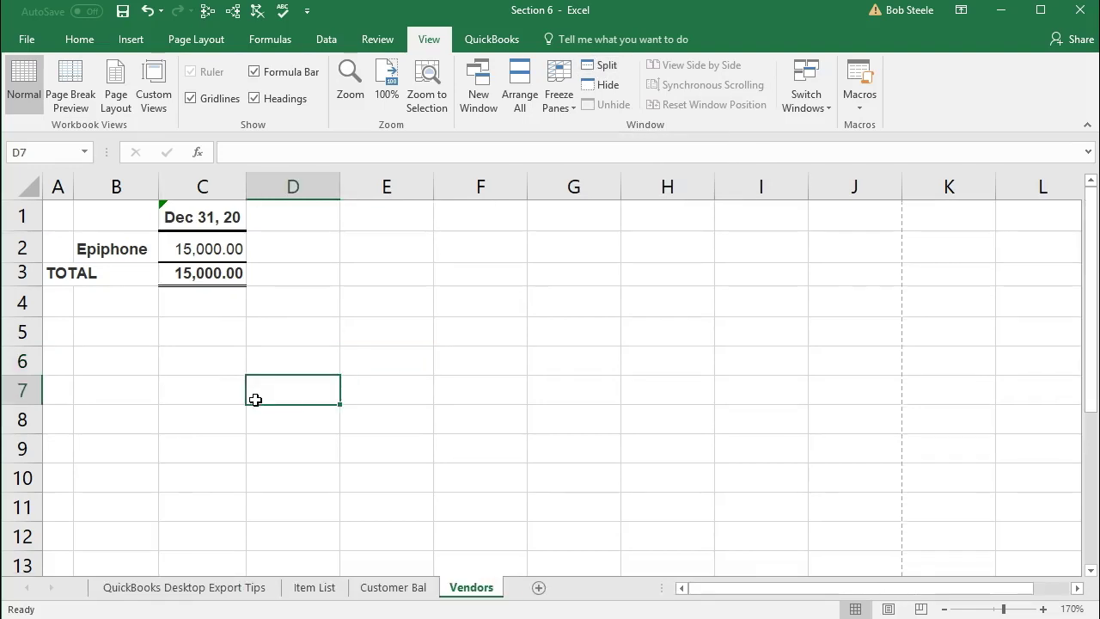
Step: Save the Section 6 workbook and look through its Item List, Customer Bal and Vendors sheets
left_click(123, 11)
left_click(486, 364)
left_click(325, 592)
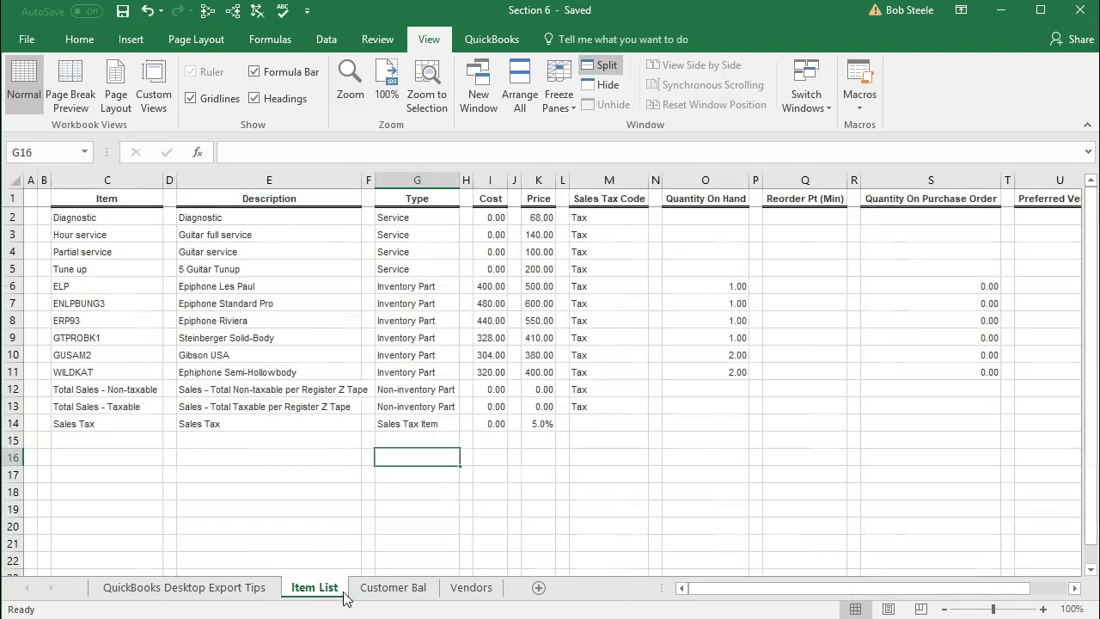
left_click(393, 588)
left_click(472, 592)
left_click(506, 450)
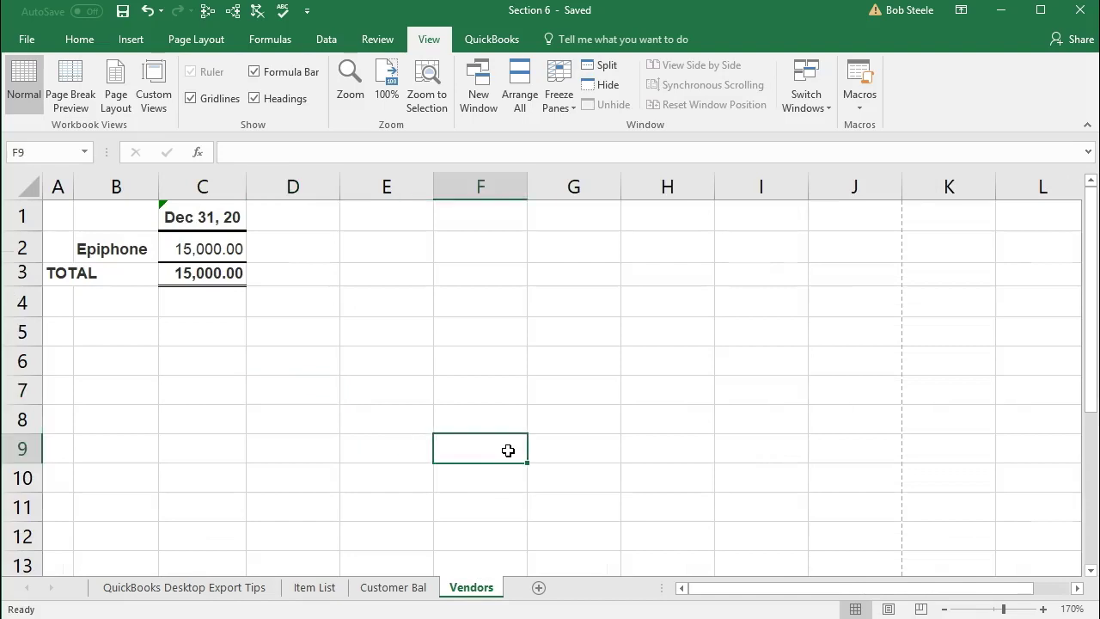